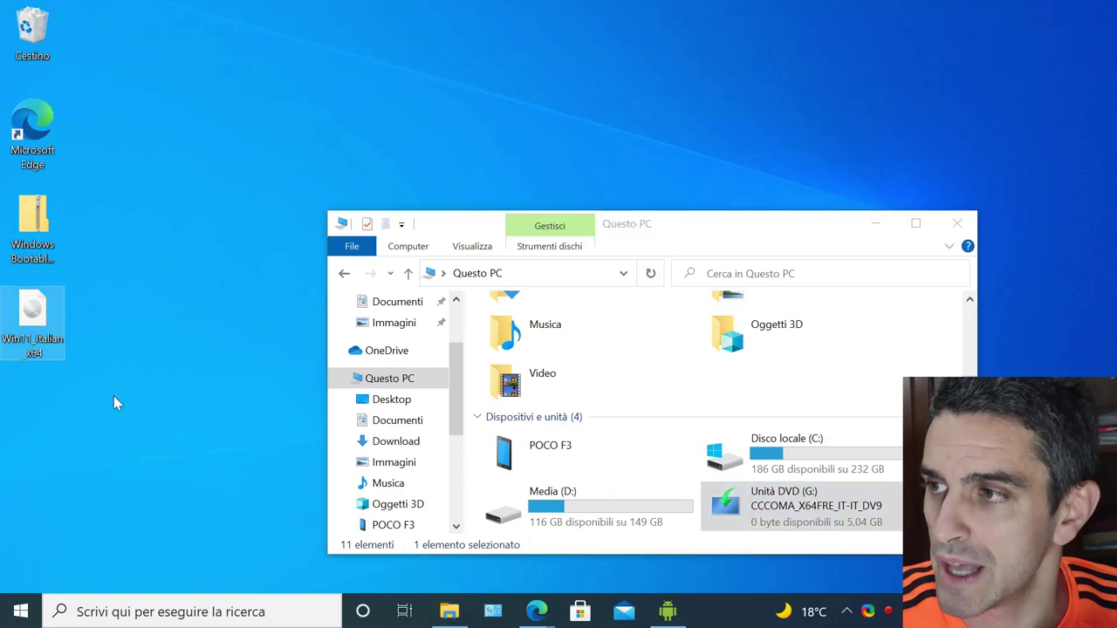
Paste the copied CCCOMA_X64FRE_IT-IT_DV9 drive contents onto the desktop and minimize the file manager window.
{"action": "right_click", "coordinate": [78, 394]}
{"action": "left_click", "coordinate": [117, 471]}
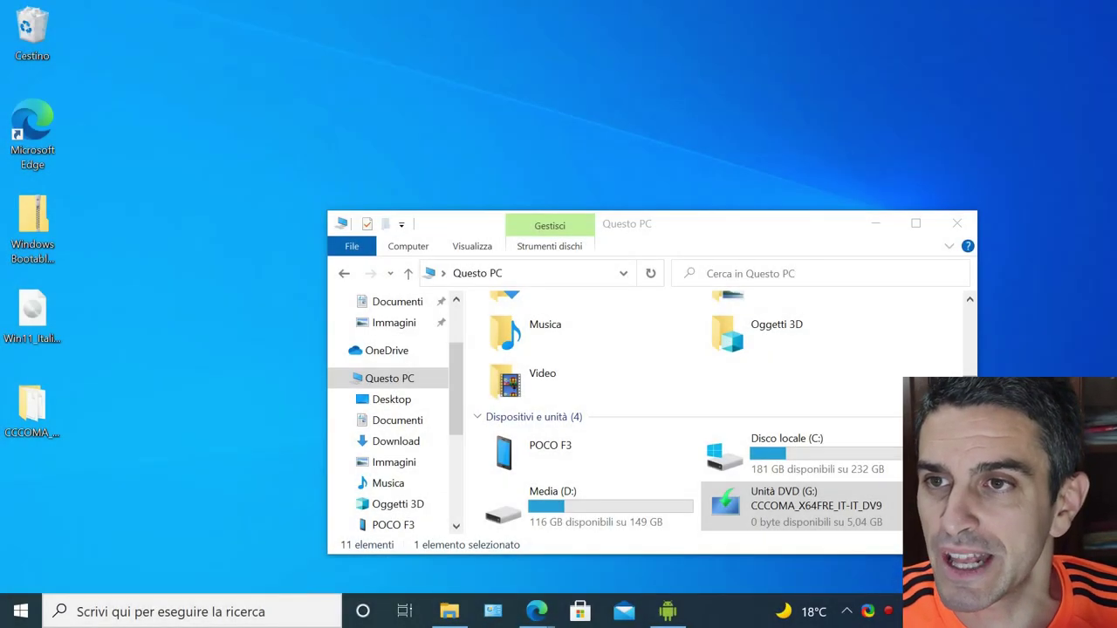
{"action": "left_click", "coordinate": [876, 225]}
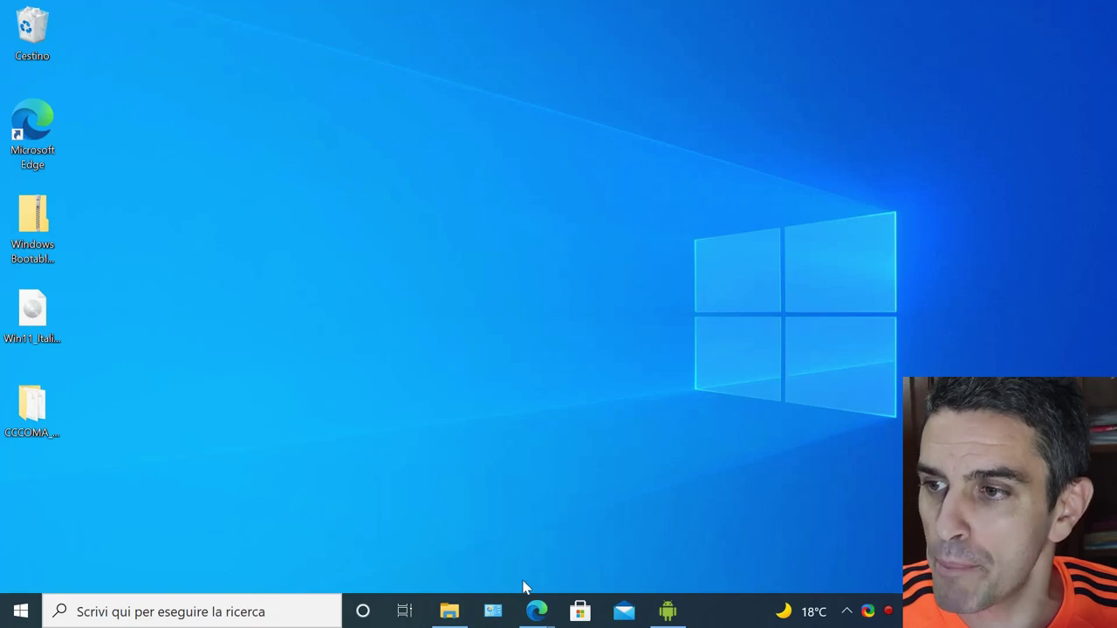
Switch to the turbolab.it/3358 article in Edge and save the Skip_TPM_Check_on_Media_Boot script to the desktop.
{"action": "mouse_move", "coordinate": [536, 610]}
{"action": "left_click", "coordinate": [463, 532]}
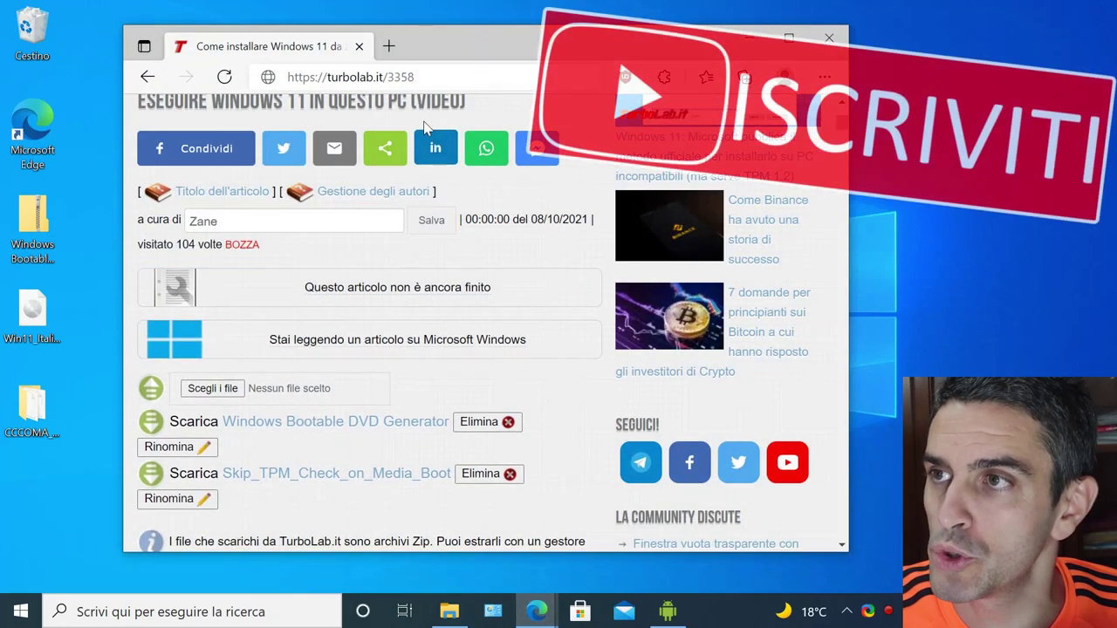
{"action": "double_click", "coordinate": [403, 77]}
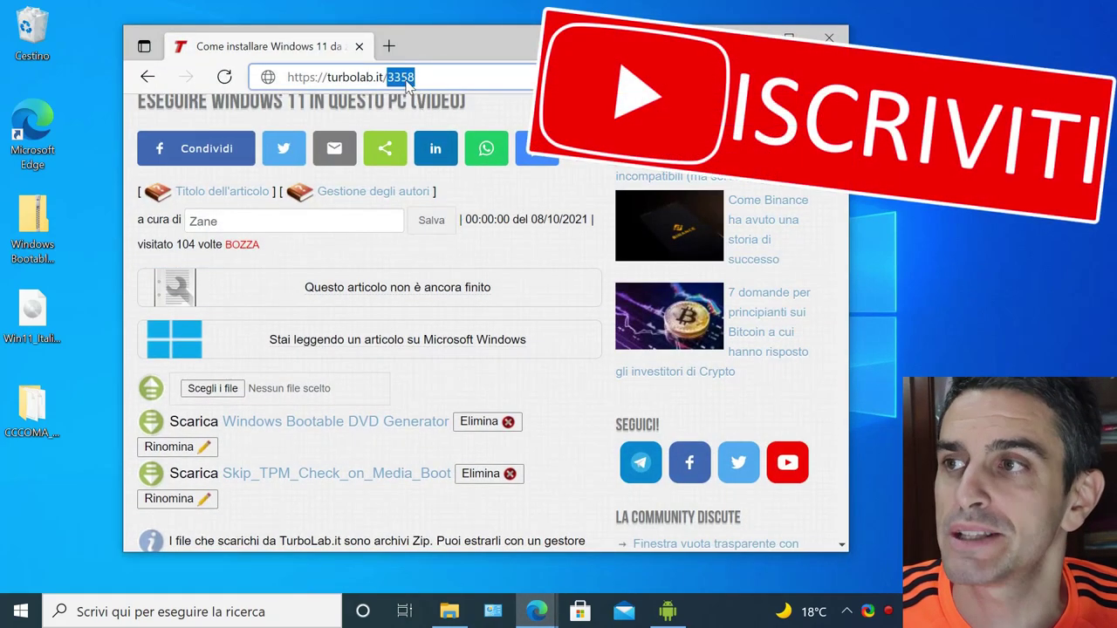
{"action": "scroll", "coordinate": [430, 99], "scroll_direction": "up", "scroll_amount": 2}
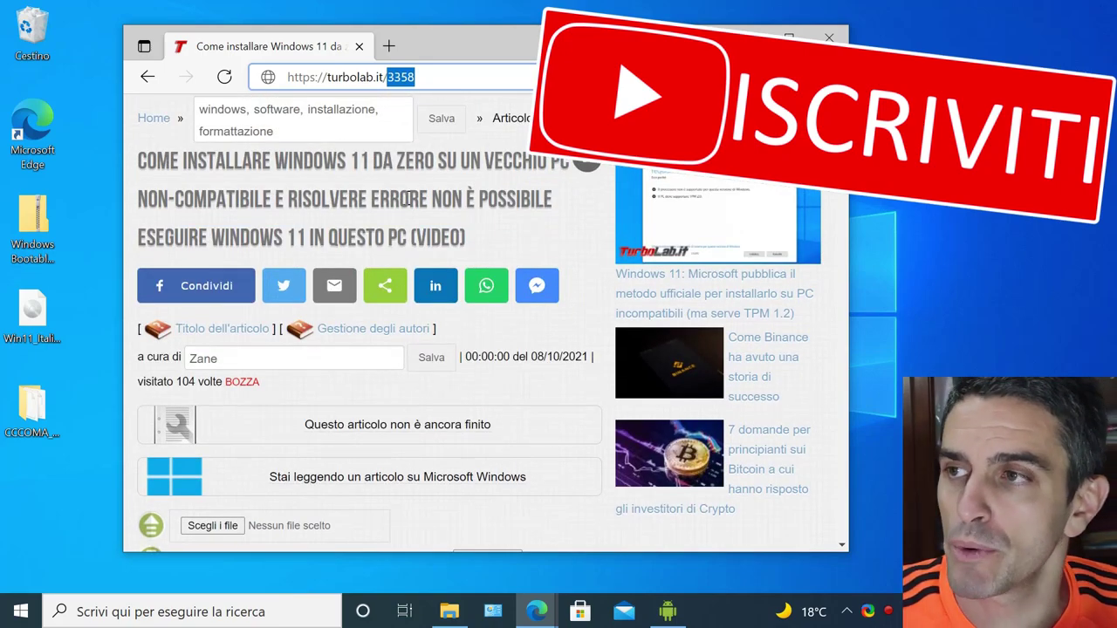
{"action": "scroll", "coordinate": [591, 234], "scroll_direction": "down", "scroll_amount": 3}
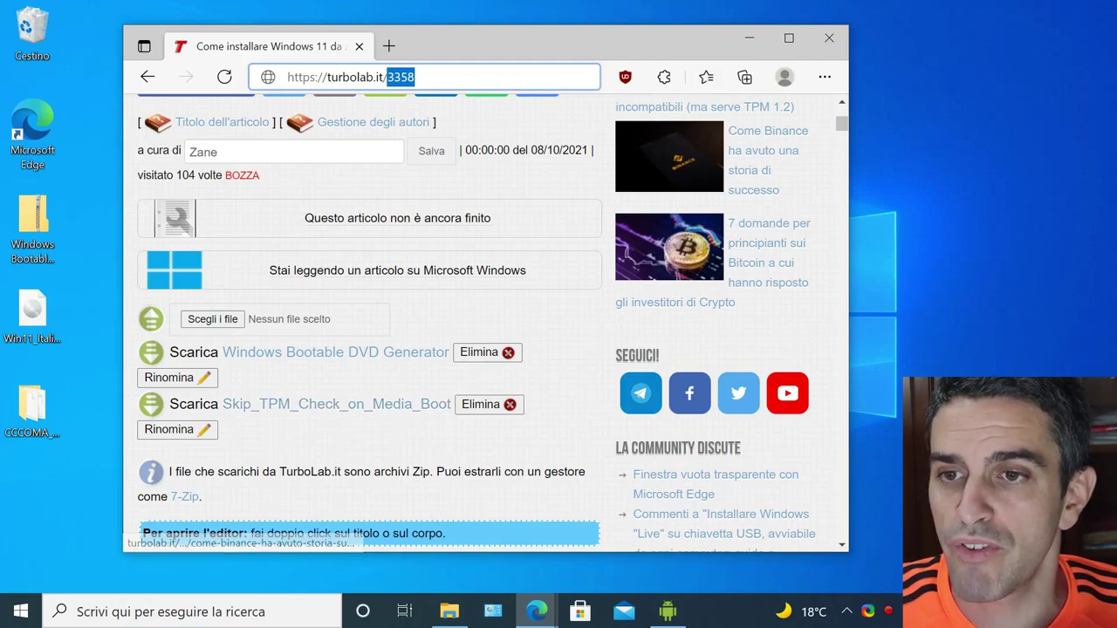
{"action": "left_click_drag", "start_coordinate": [332, 406], "coordinate": [50, 477]}
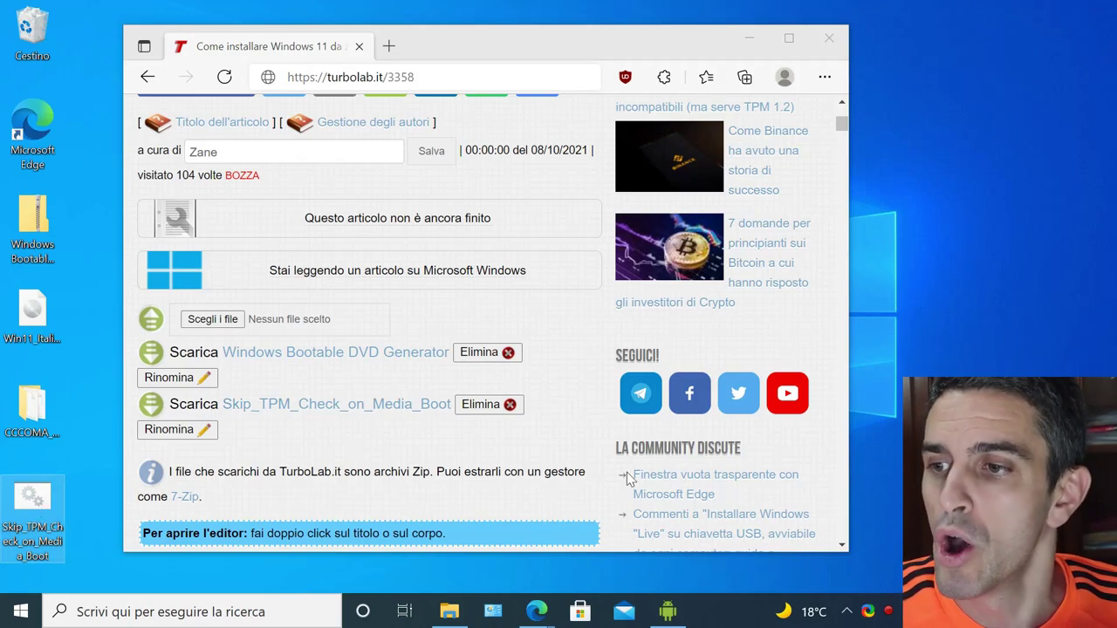
Examine the code of the Skip_TPM_Check_on_Media_Boot script in Notepad, then close it and minimize the browser.
{"action": "right_click", "coordinate": [28, 502]}
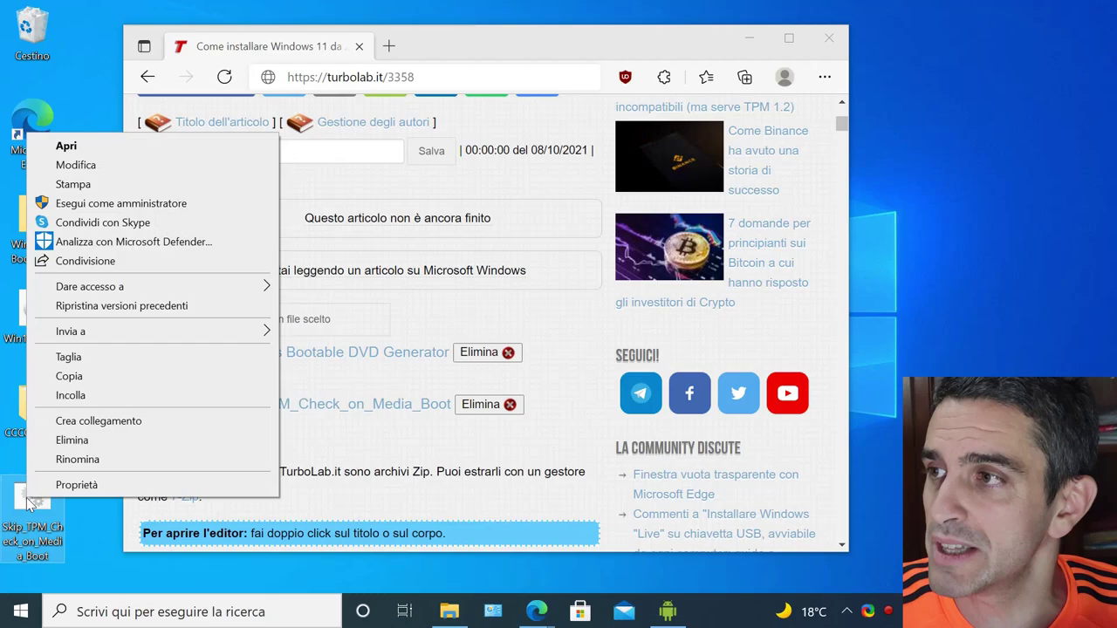
{"action": "left_click", "coordinate": [77, 165]}
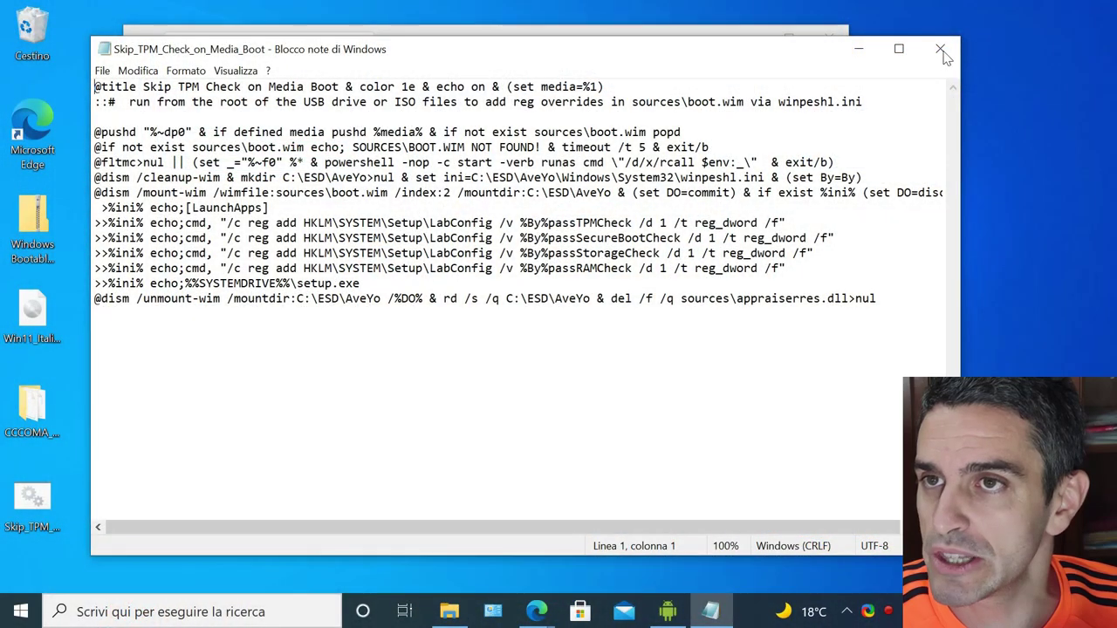
{"action": "left_click", "coordinate": [941, 49]}
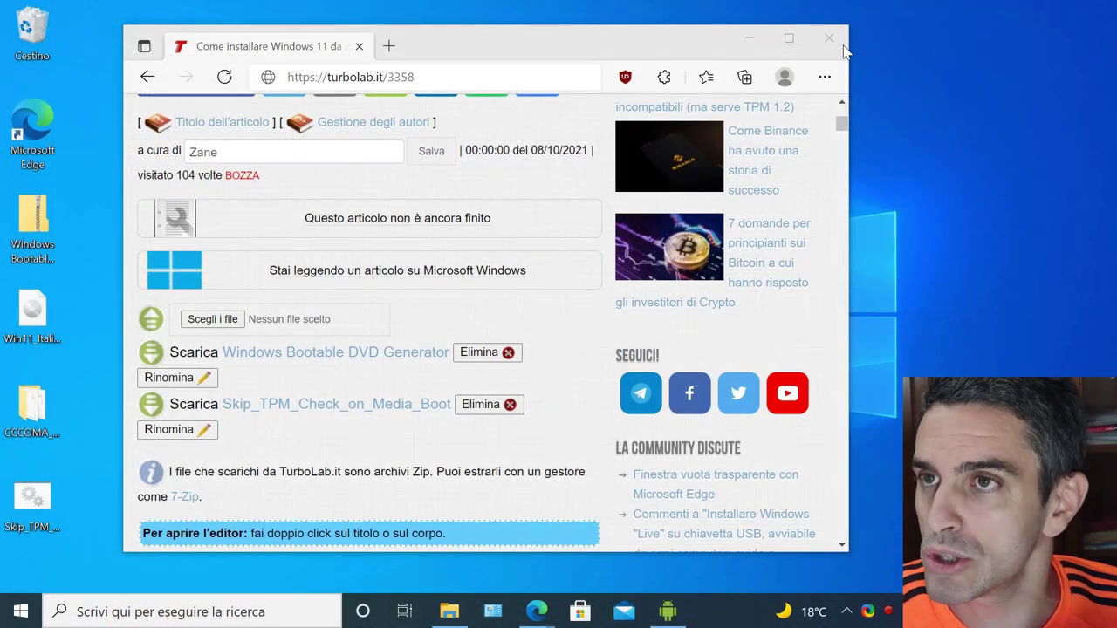
{"action": "left_click", "coordinate": [750, 44]}
Move the Skip_TPM_Check_on_Media_Boot script from the desktop into the root of the CCCOMA_X64FRE_IT-IT_DV9 folder.
{"action": "left_click", "coordinate": [48, 521]}
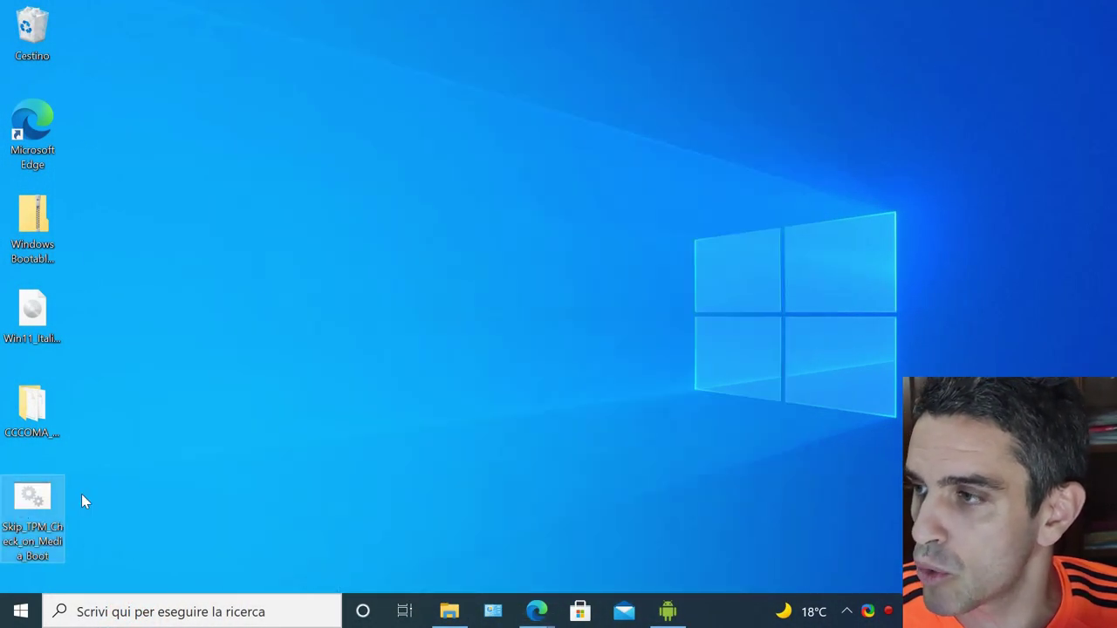
{"action": "right_click", "coordinate": [43, 499]}
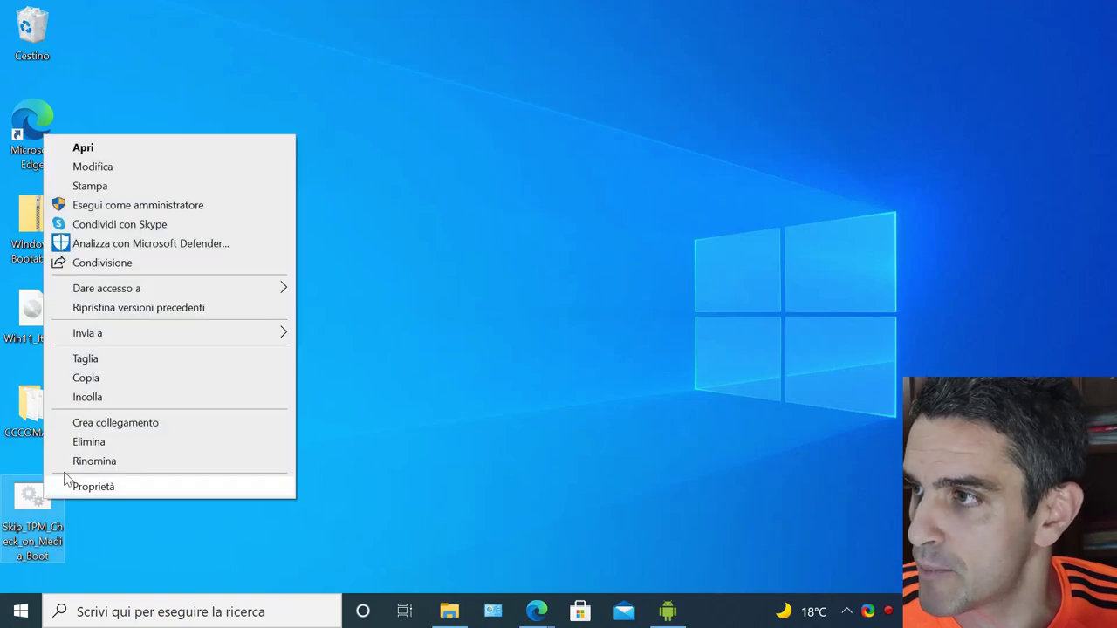
{"action": "left_click", "coordinate": [96, 359]}
{"action": "double_click", "coordinate": [31, 414]}
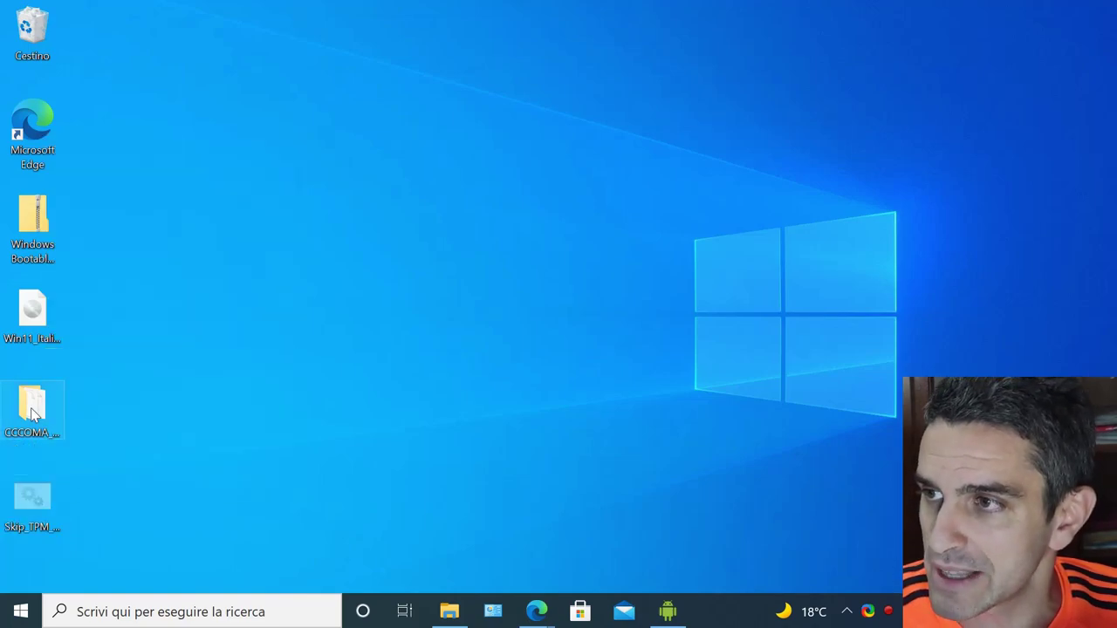
{"action": "left_click_drag", "start_coordinate": [597, 29], "coordinate": [325, 150]}
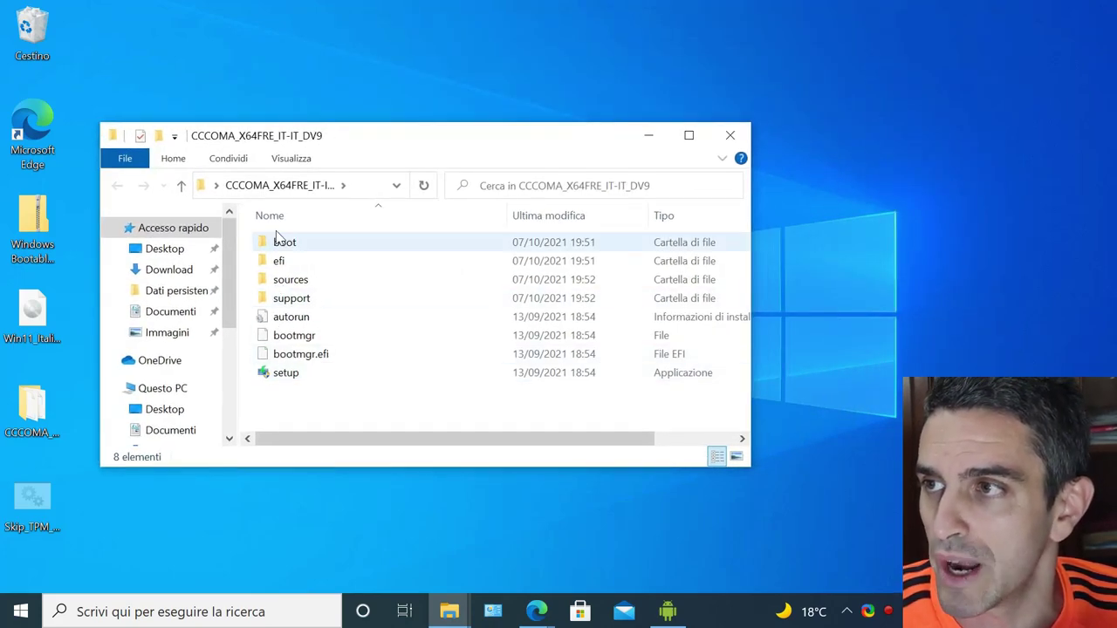
{"action": "right_click", "coordinate": [312, 415]}
{"action": "left_click", "coordinate": [363, 278]}
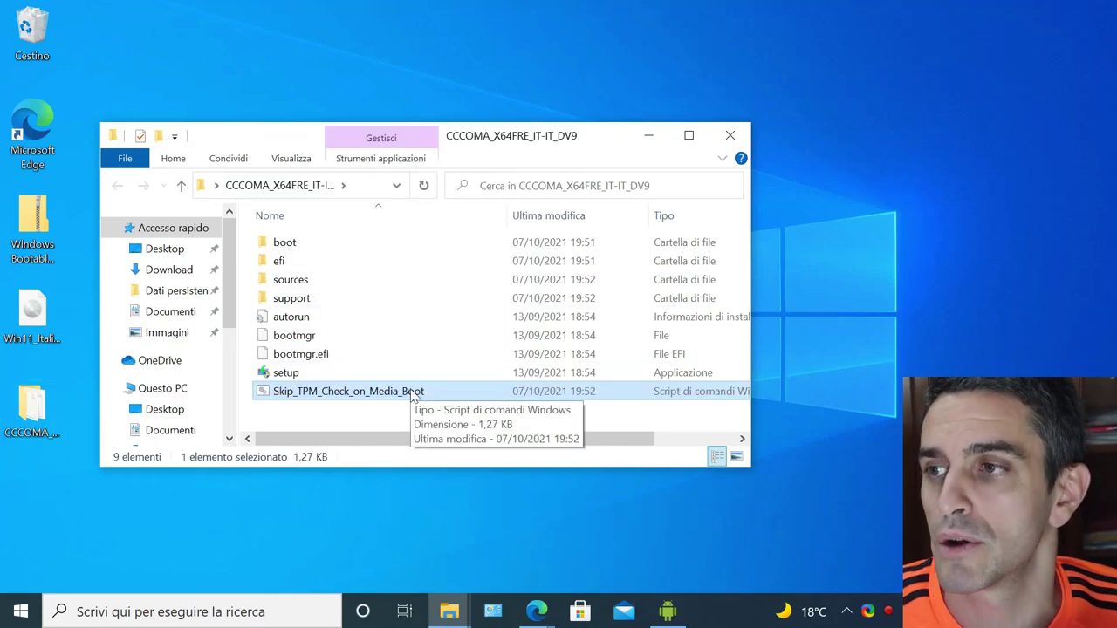
Run the Skip_TPM_Check_on_Media_Boot script as administrator from the installation files folder and minimize the folder window.
{"action": "left_click", "coordinate": [366, 407]}
{"action": "left_click", "coordinate": [316, 395]}
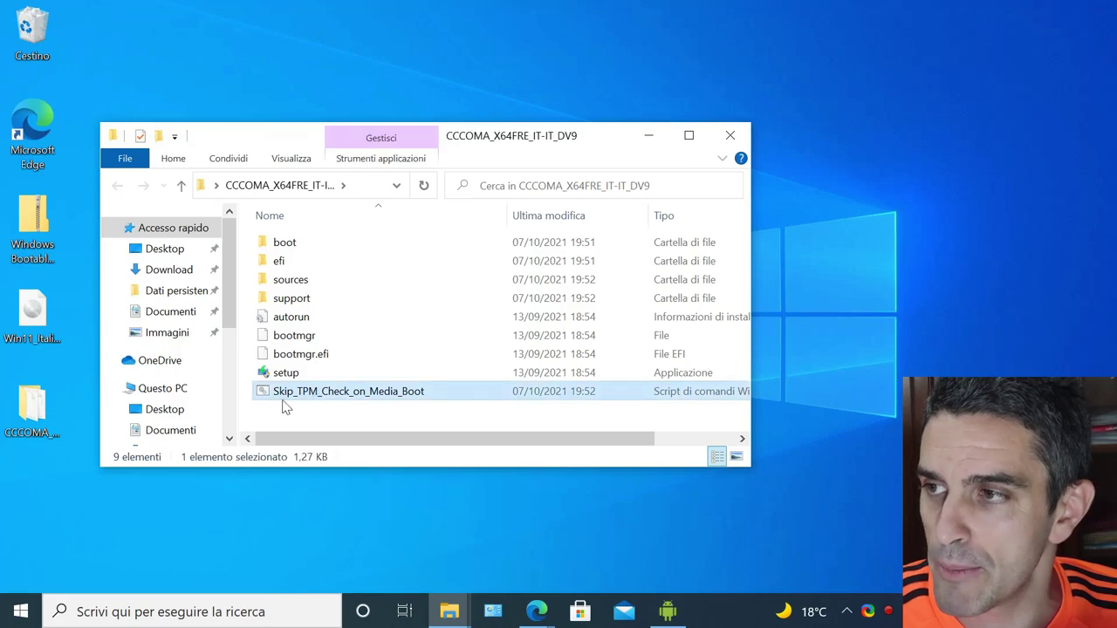
{"action": "left_click", "coordinate": [290, 376]}
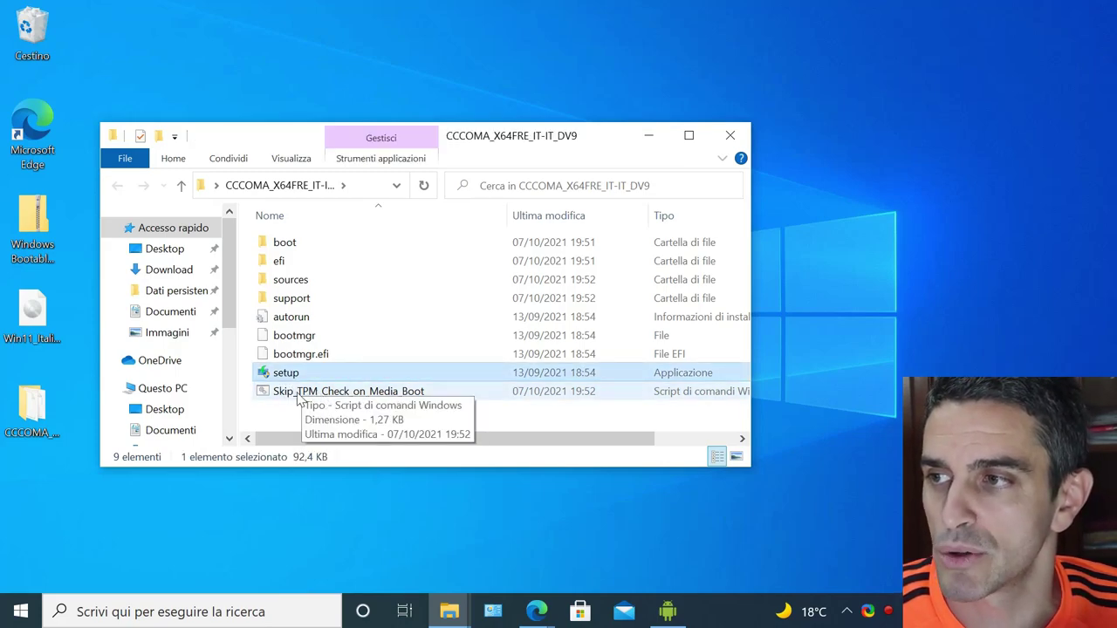
{"action": "left_click", "coordinate": [332, 395]}
{"action": "right_click", "coordinate": [334, 398]}
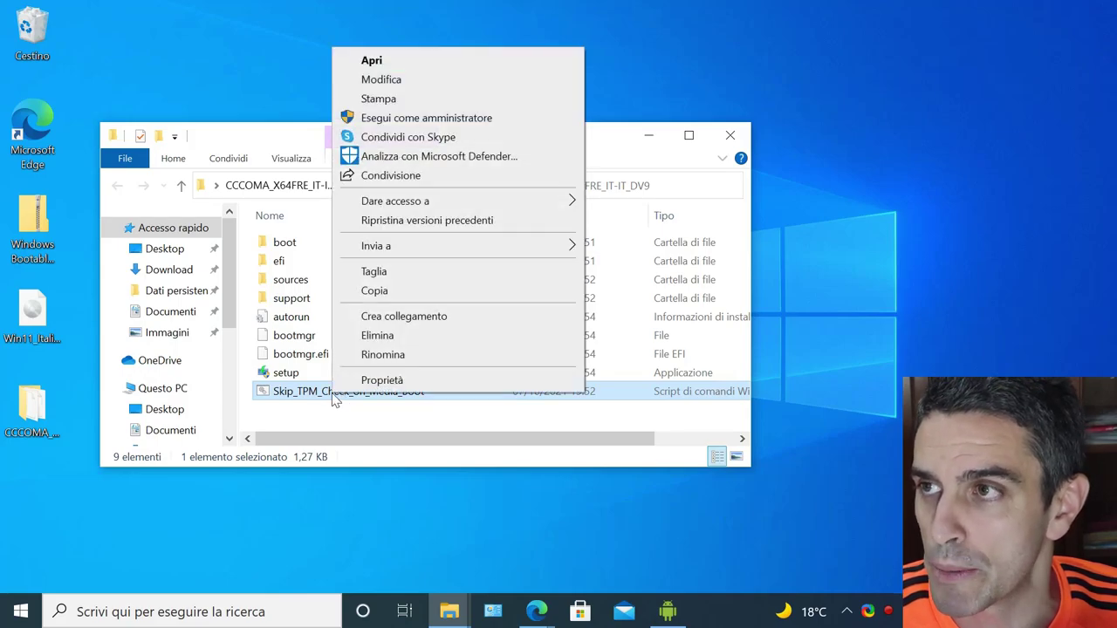
{"action": "left_click", "coordinate": [452, 122]}
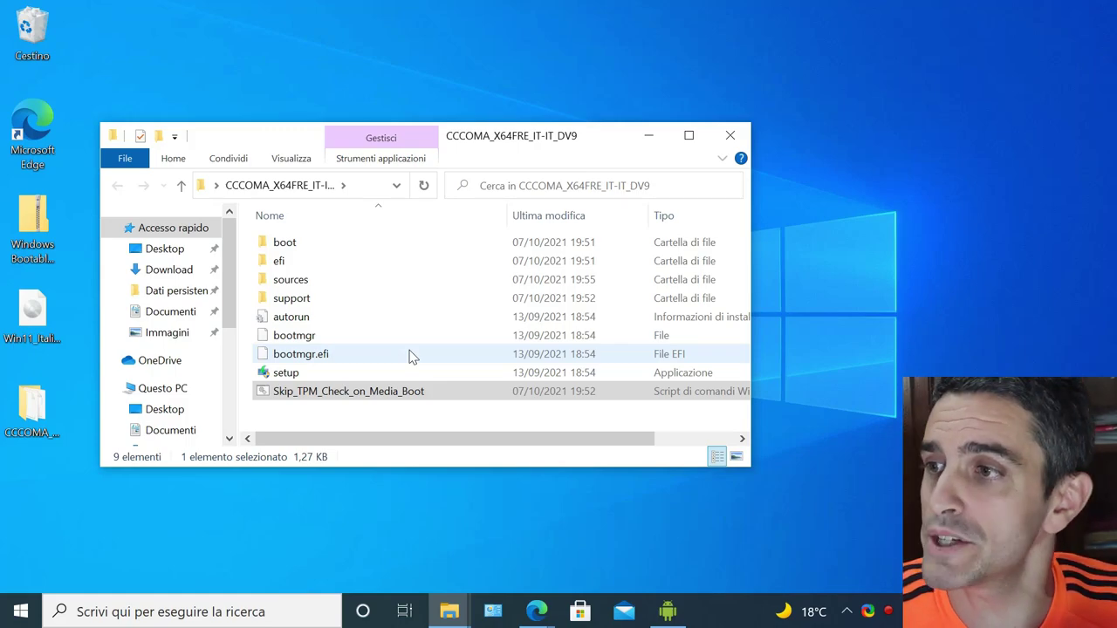
{"action": "left_click", "coordinate": [648, 139]}
Look at the Windows Bootable DVD Generator download link on the article page in Edge, then minimize the browser.
{"action": "mouse_move", "coordinate": [536, 611]}
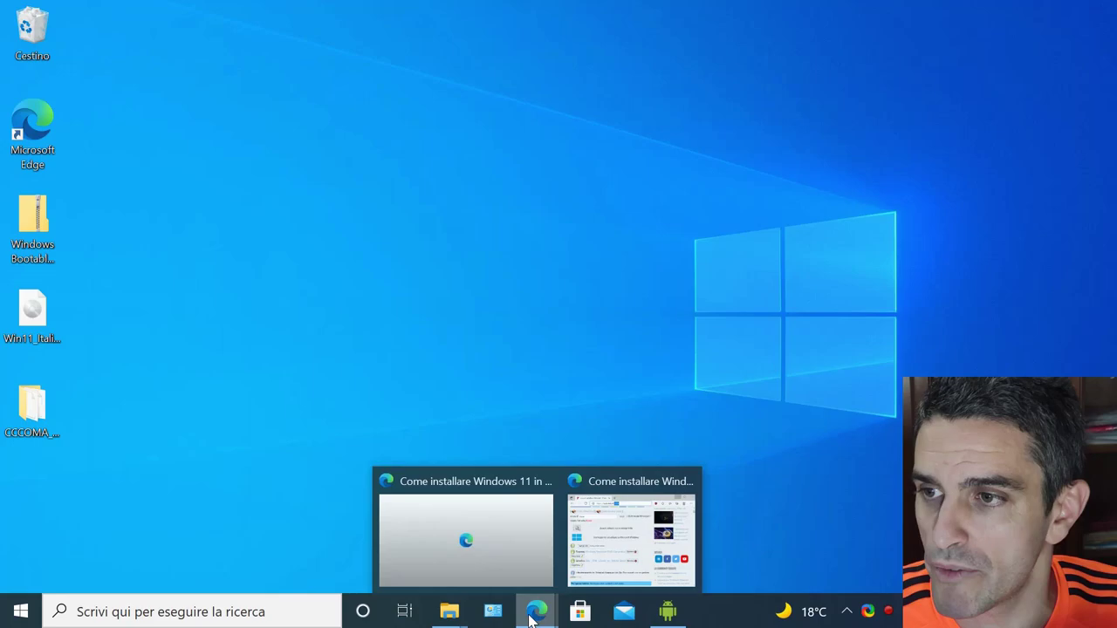
{"action": "left_click", "coordinate": [600, 547]}
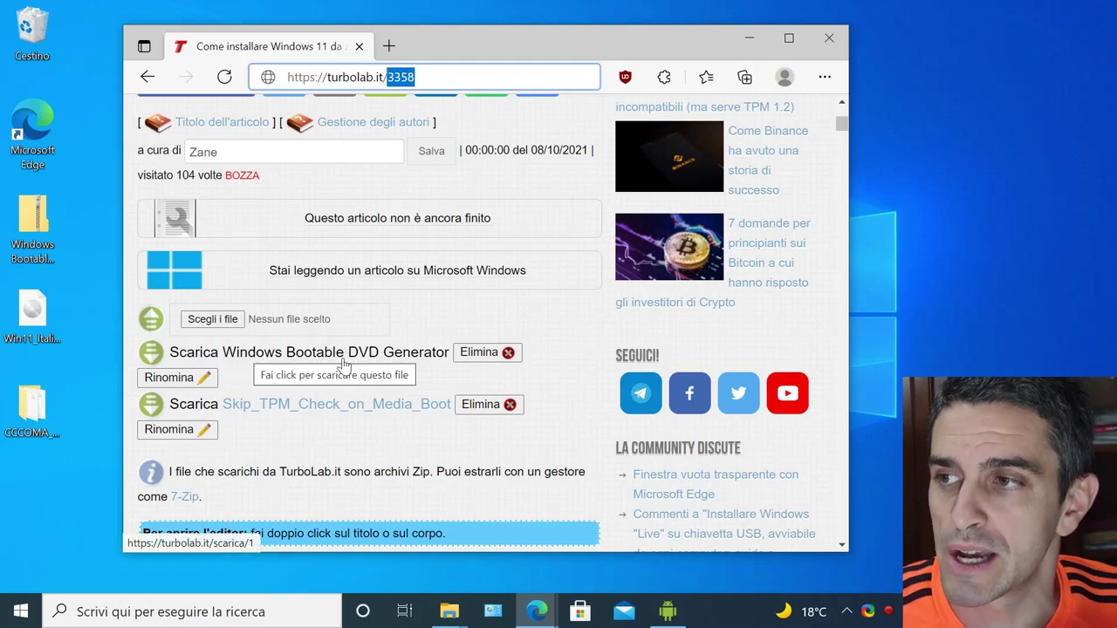
{"action": "left_click", "coordinate": [747, 46]}
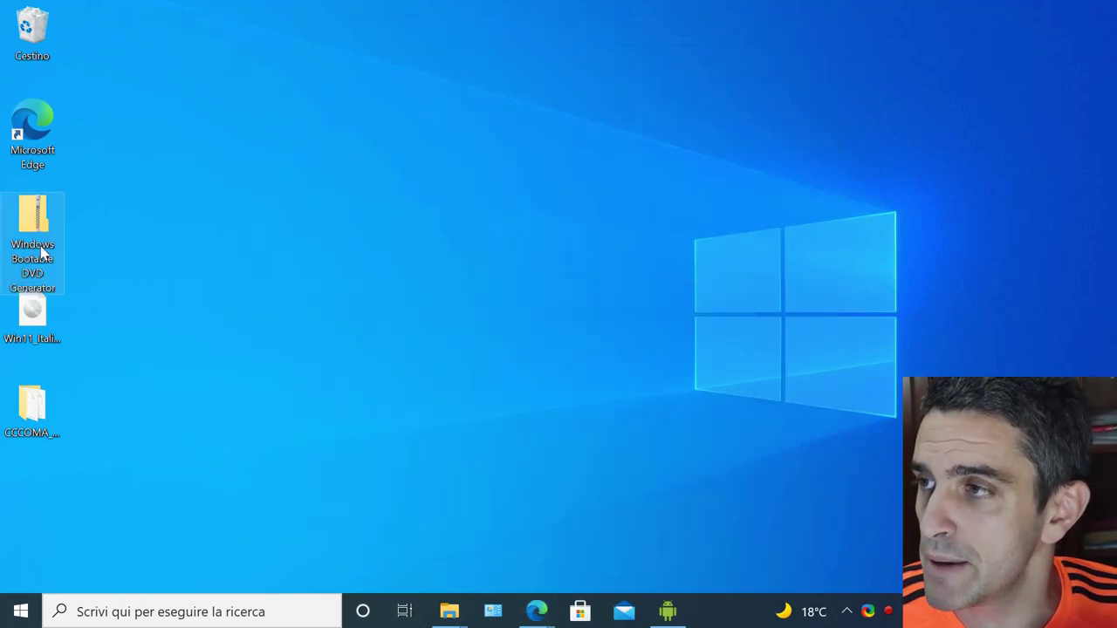
Extract the whole Windows Bootable DVD Generator archive to the desktop and close the archive window.
{"action": "double_click", "coordinate": [31, 220]}
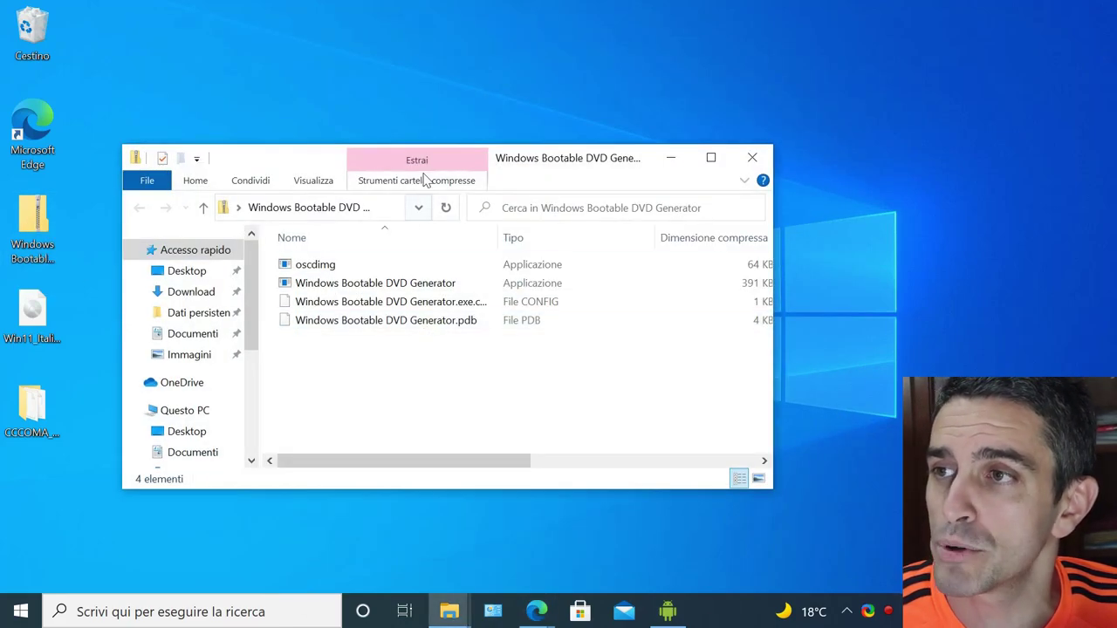
{"action": "left_click", "coordinate": [417, 180]}
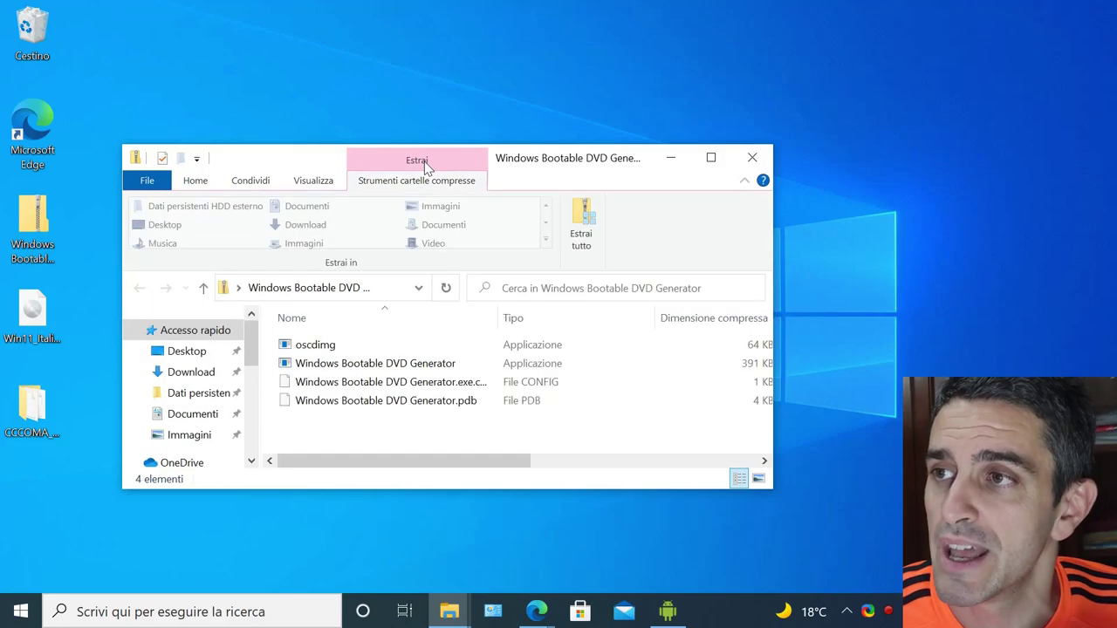
{"action": "left_click", "coordinate": [581, 229]}
{"action": "left_click", "coordinate": [697, 489]}
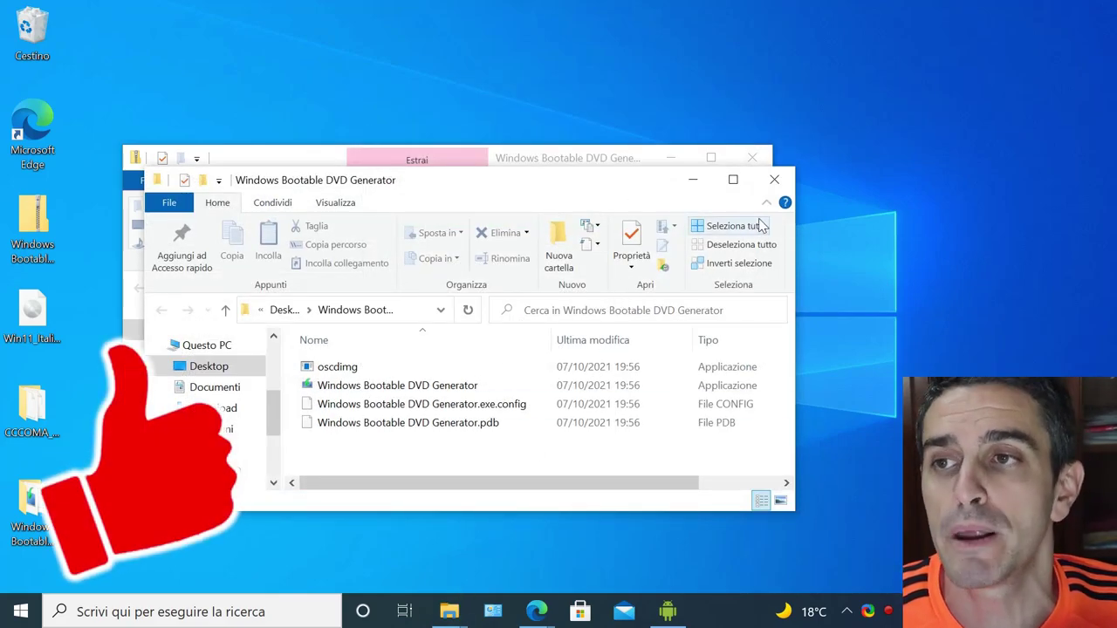
{"action": "left_click", "coordinate": [748, 164]}
{"action": "left_click", "coordinate": [748, 164]}
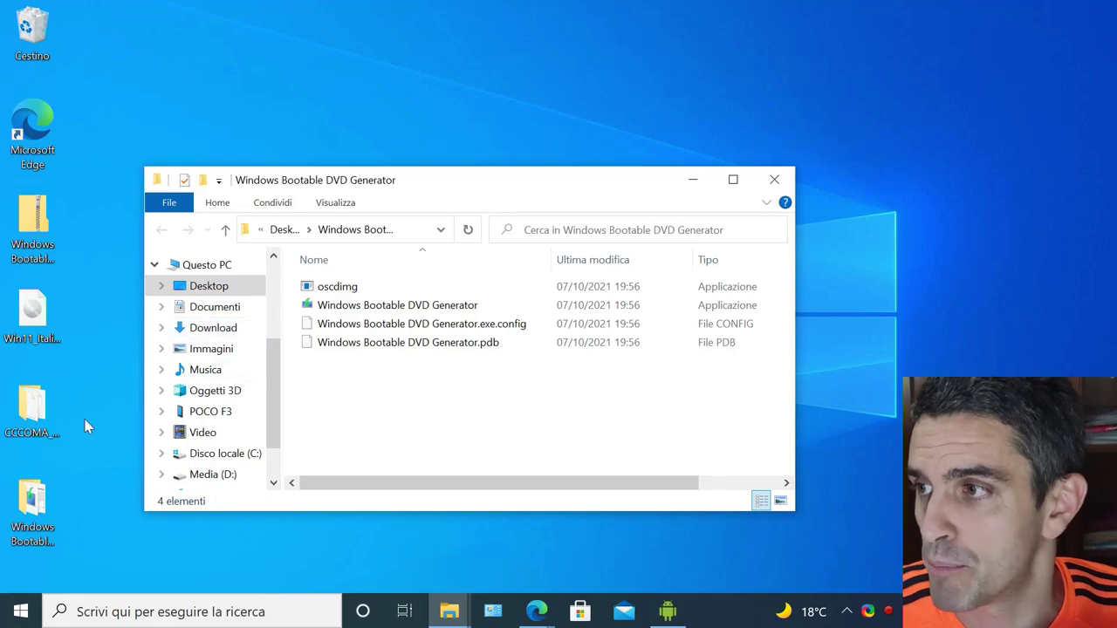
Check the CCCOMA_X64FRE_IT-IT_DV9 folder, minimize it, and launch Windows Bootable DVD Generator from its extracted folder.
{"action": "double_click", "coordinate": [32, 408]}
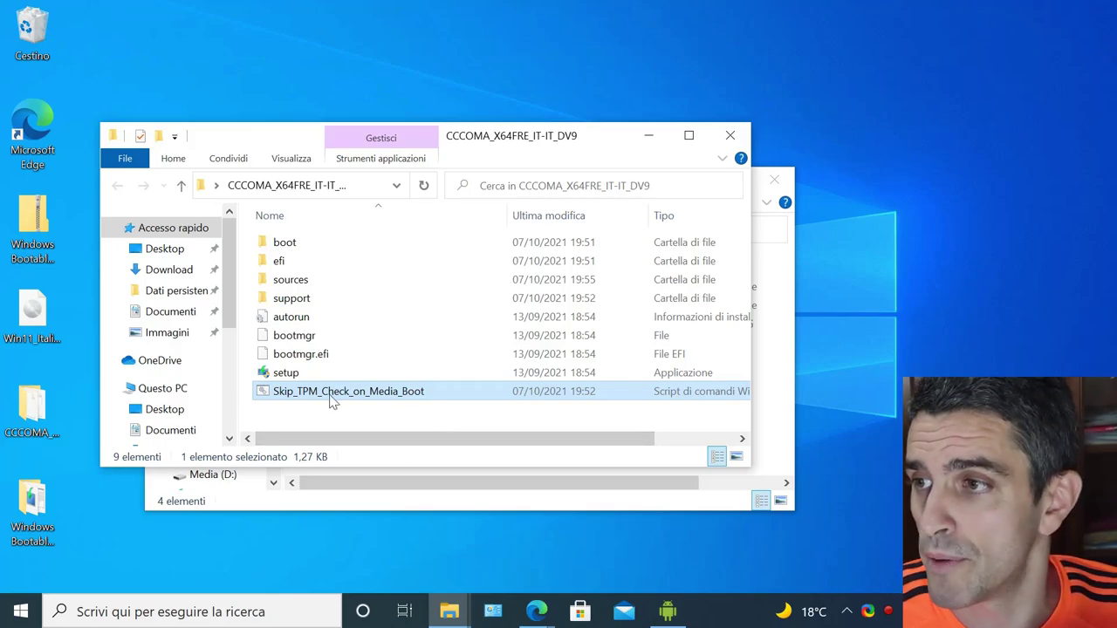
{"action": "left_click", "coordinate": [646, 137]}
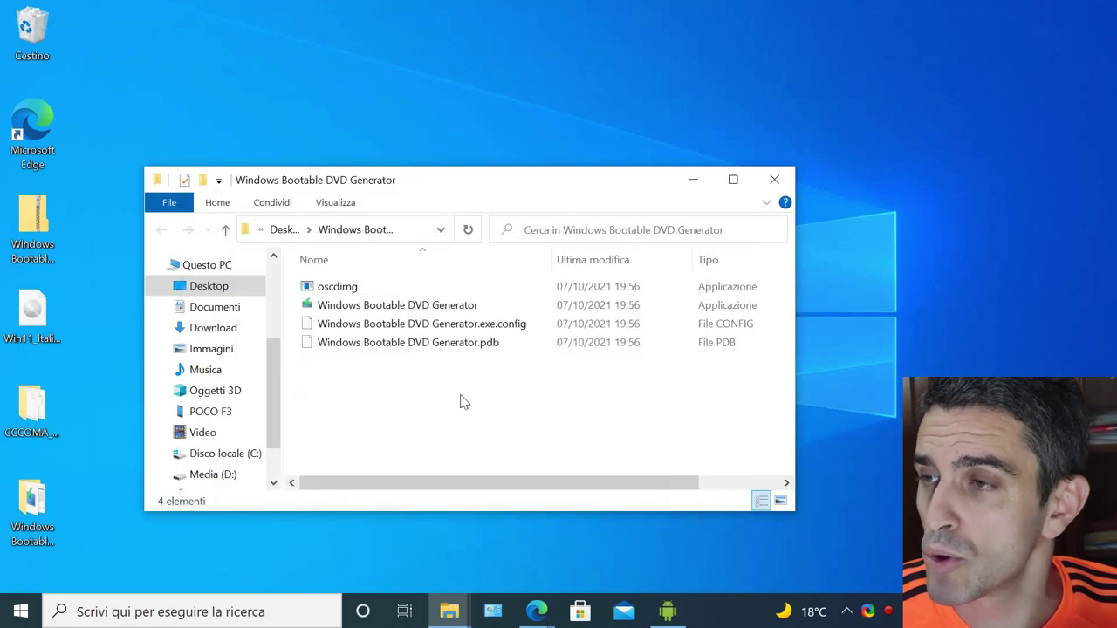
{"action": "left_click", "coordinate": [374, 310]}
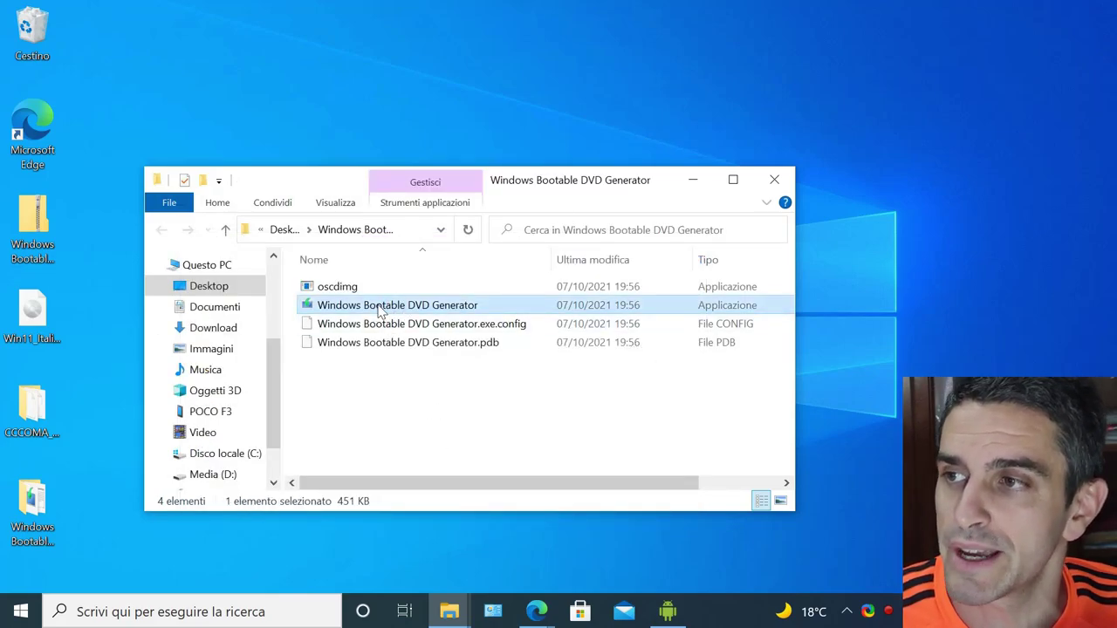
{"action": "double_click", "coordinate": [349, 310]}
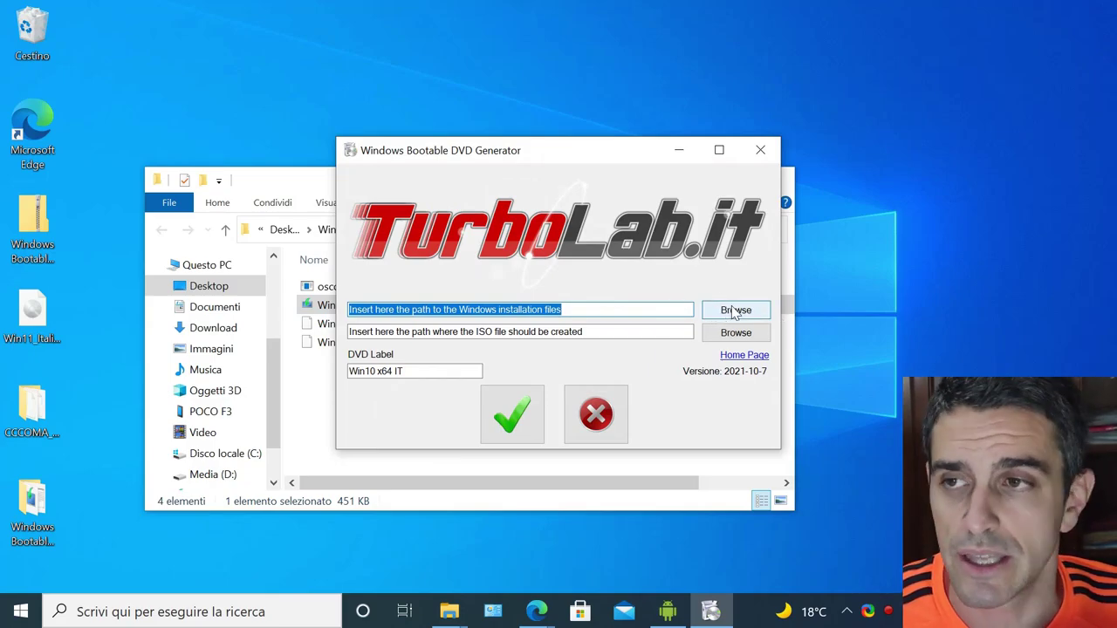
Set the Windows installation files path to the CCCOMA_X64FRE_IT-IT_DV9 folder on the desktop.
{"action": "left_click", "coordinate": [534, 308]}
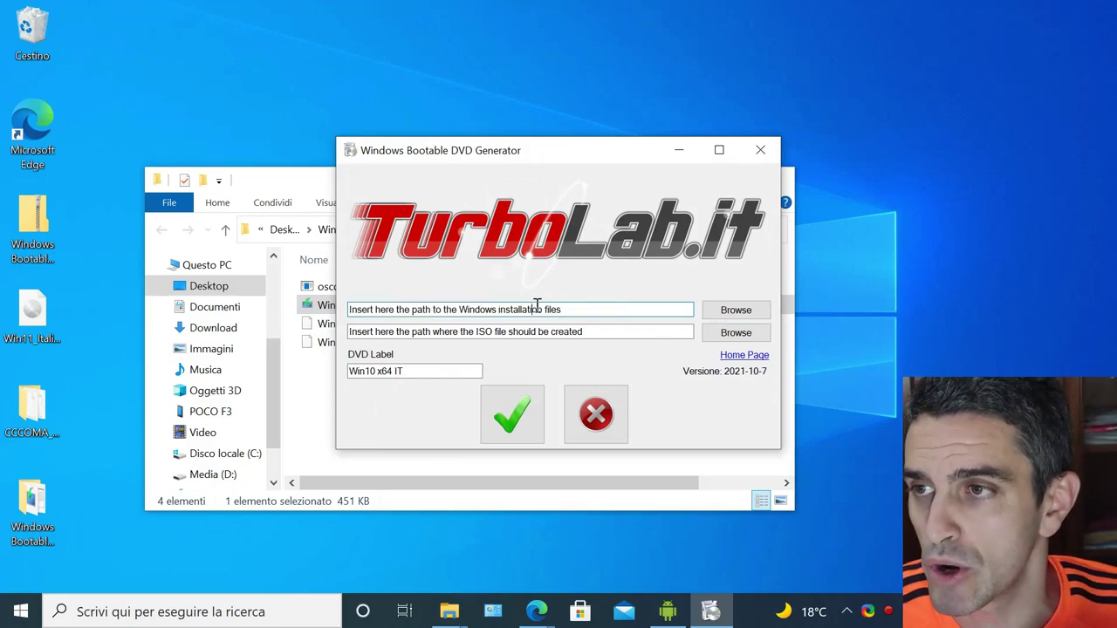
{"action": "left_click", "coordinate": [727, 312]}
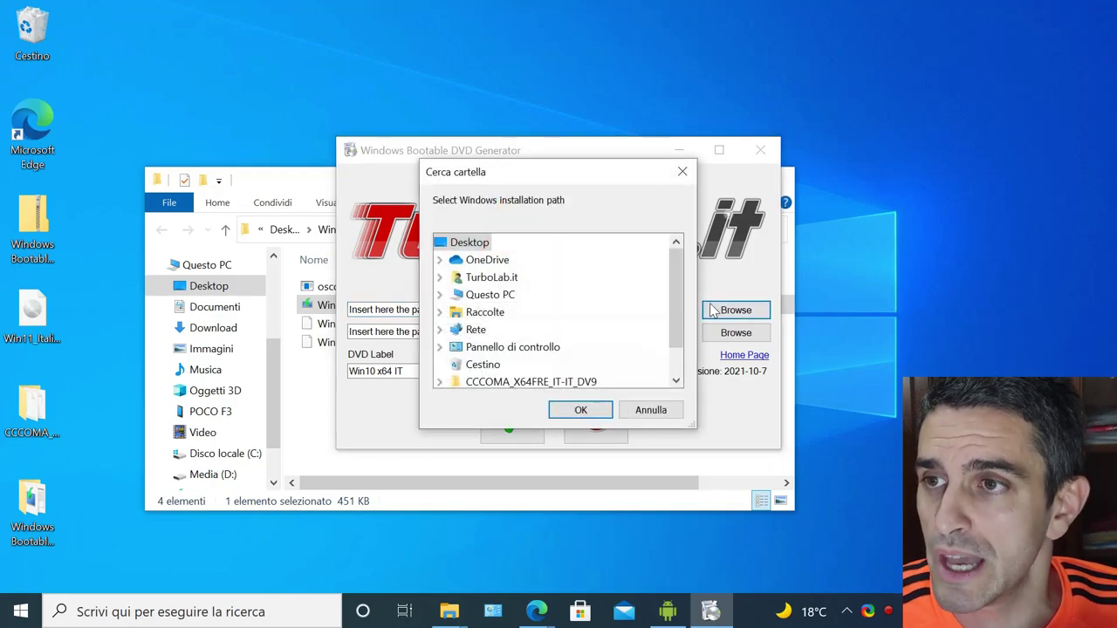
{"action": "left_click_drag", "start_coordinate": [679, 288], "coordinate": [676, 321]}
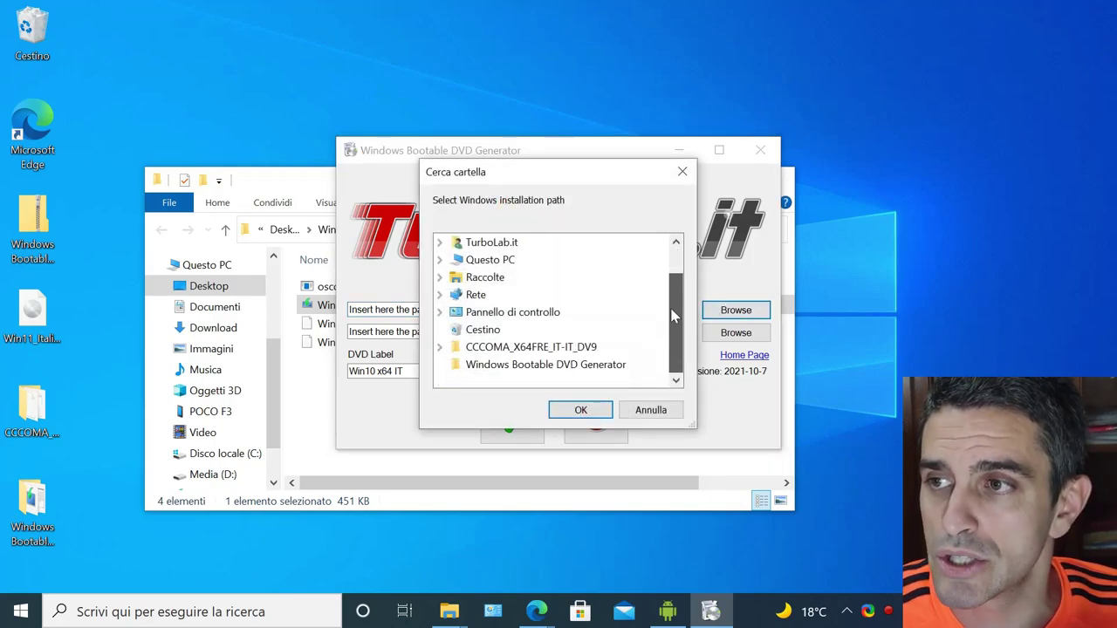
{"action": "double_click", "coordinate": [467, 348]}
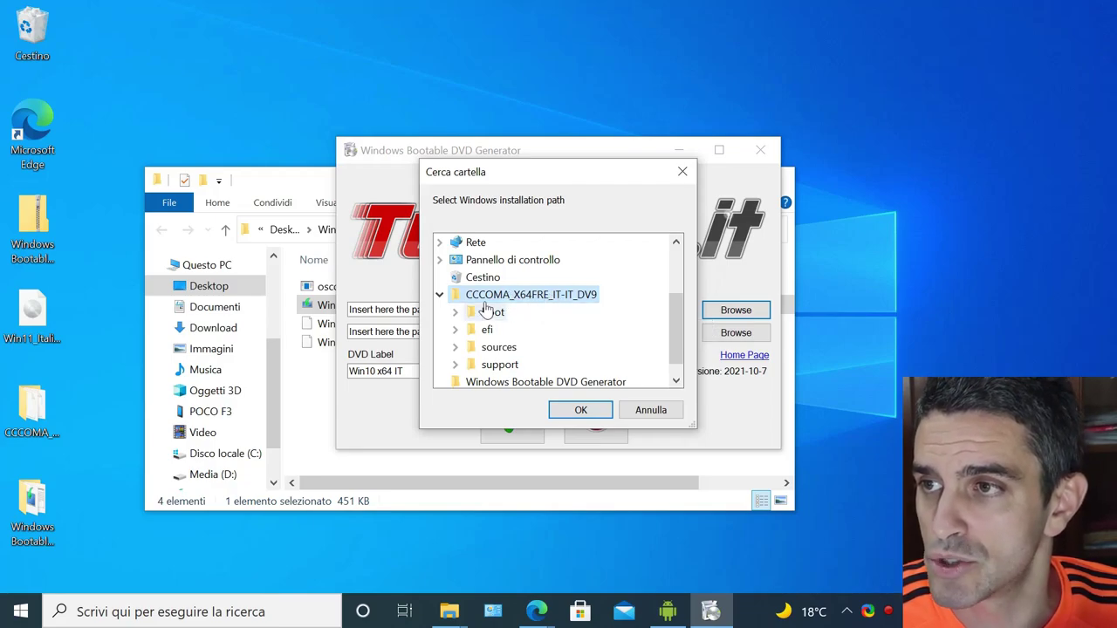
{"action": "mouse_move", "coordinate": [678, 329]}
{"action": "left_mouse_down"}
{"action": "mouse_move", "coordinate": [678, 260]}
{"action": "mouse_move", "coordinate": [675, 319]}
{"action": "left_mouse_up"}
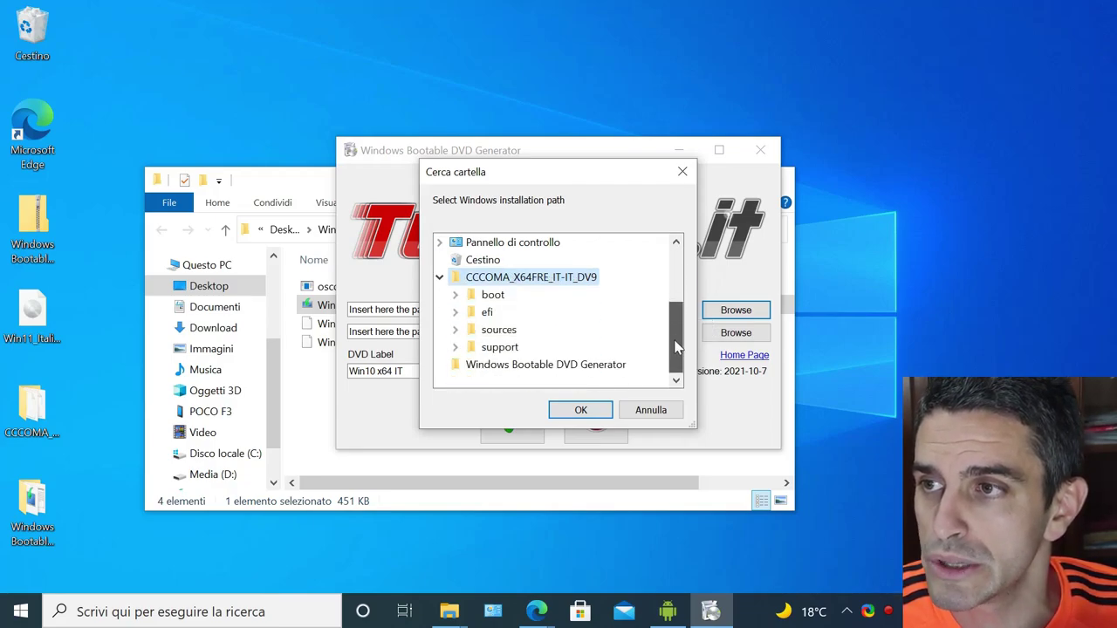
{"action": "left_click", "coordinate": [583, 412]}
{"action": "left_click_drag", "start_coordinate": [615, 305], "coordinate": [347, 307]}
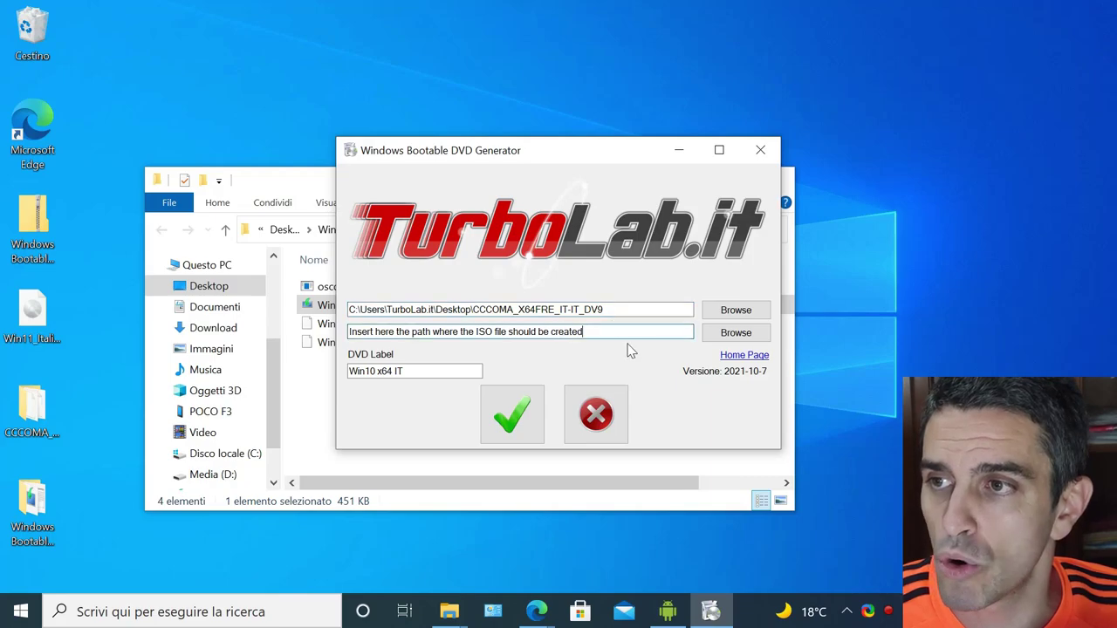
Set the ISO destination to a file named Win11_Modificato on the desktop.
{"action": "left_click", "coordinate": [733, 338]}
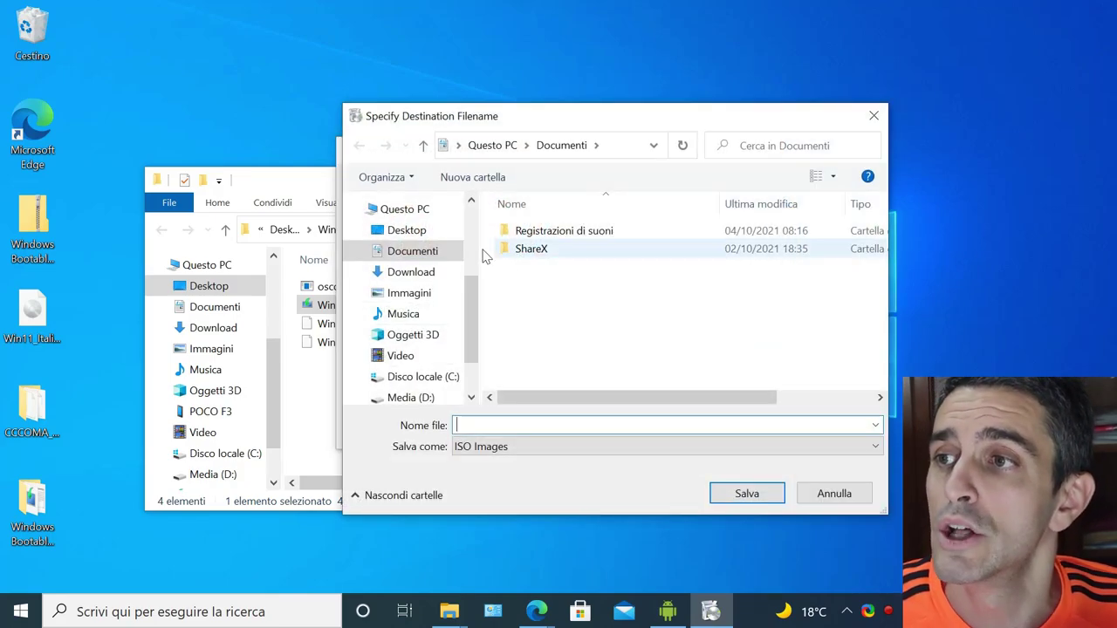
{"action": "left_click", "coordinate": [405, 231]}
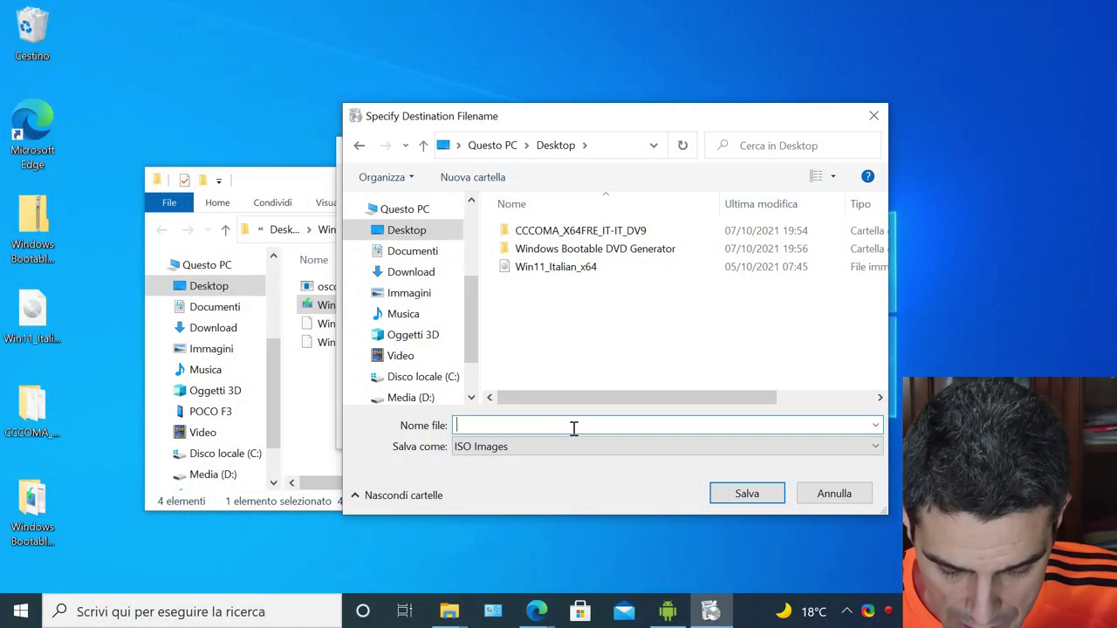
{"action": "type", "text": "Wi"}
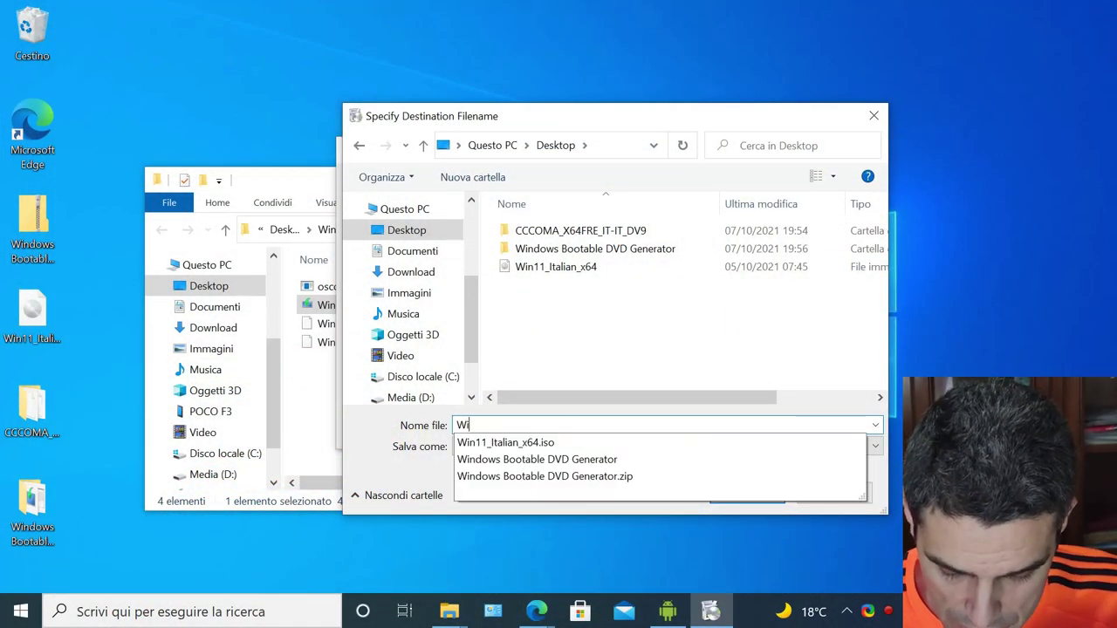
{"action": "type", "text": "n11"}
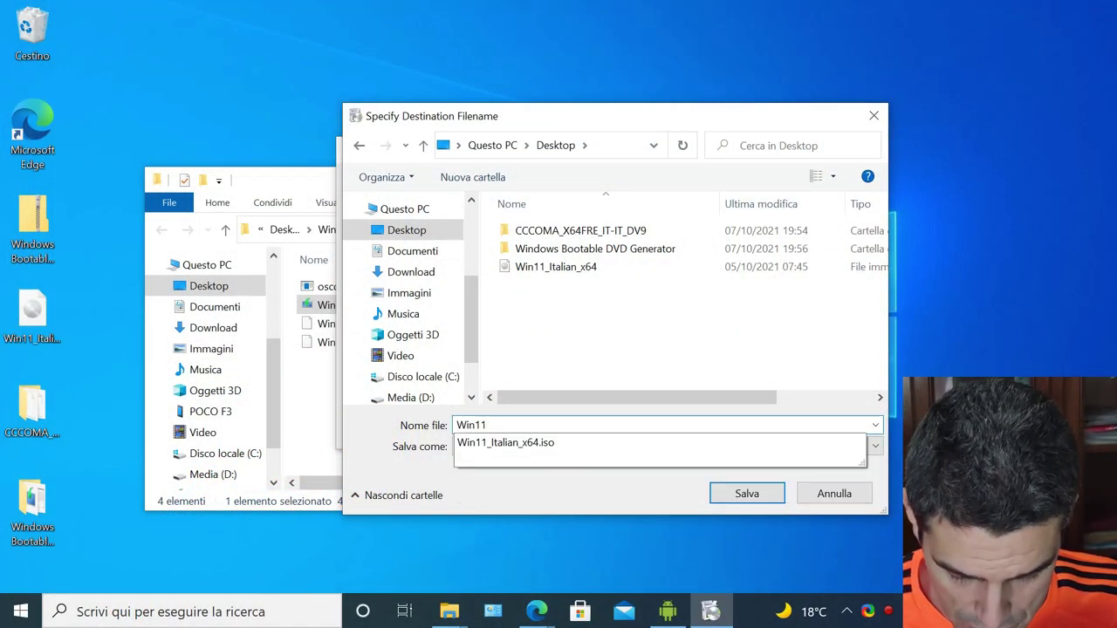
{"action": "type", "text": "_Modificato"}
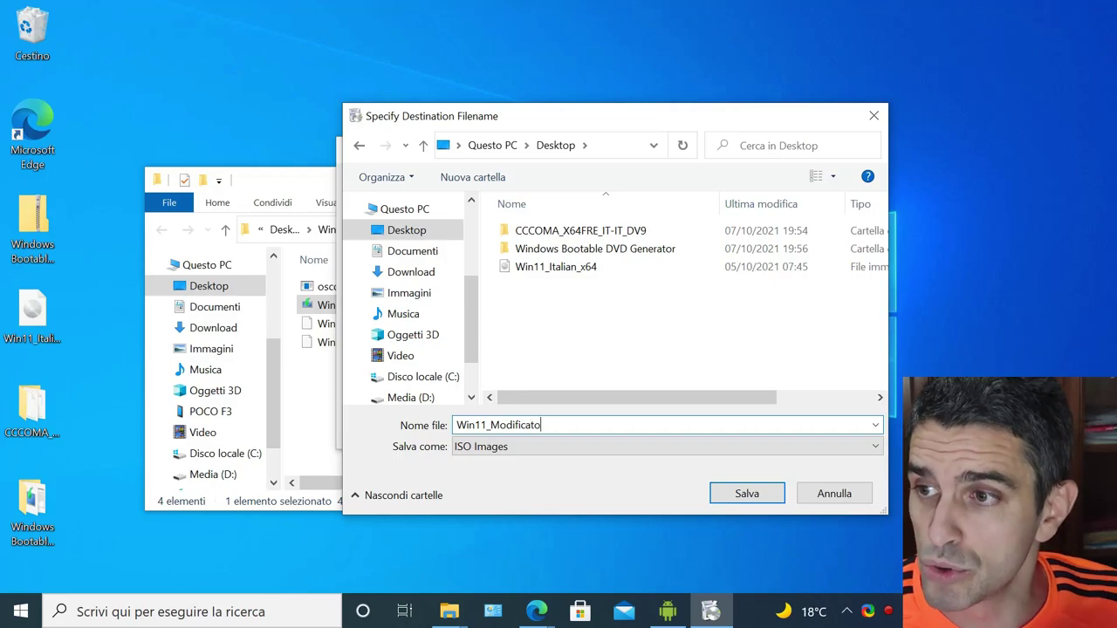
{"action": "left_click", "coordinate": [746, 495]}
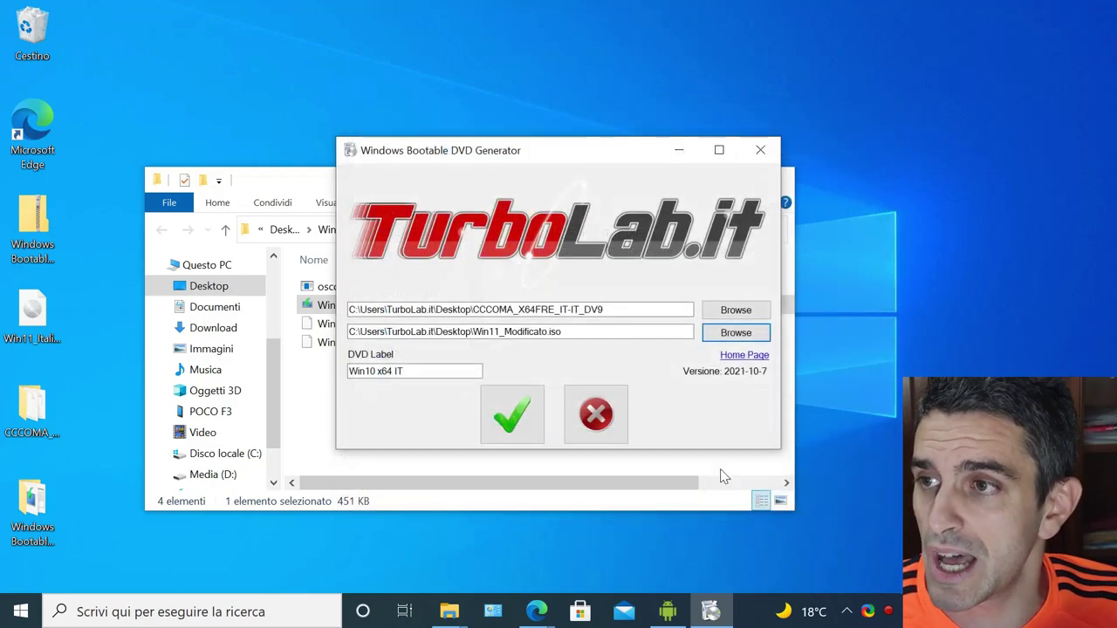
{"action": "left_click_drag", "start_coordinate": [573, 329], "coordinate": [335, 329]}
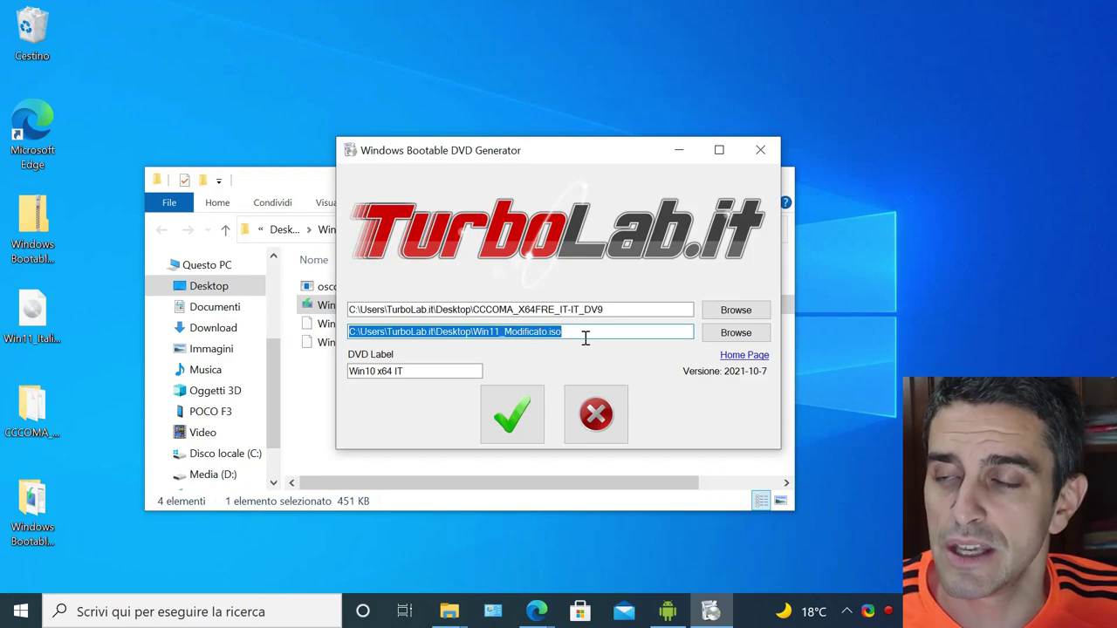
Set the DVD label to "Win11 ITA Sblocc" and minimize the folder window behind the generator.
{"action": "left_click_drag", "start_coordinate": [419, 371], "coordinate": [332, 382]}
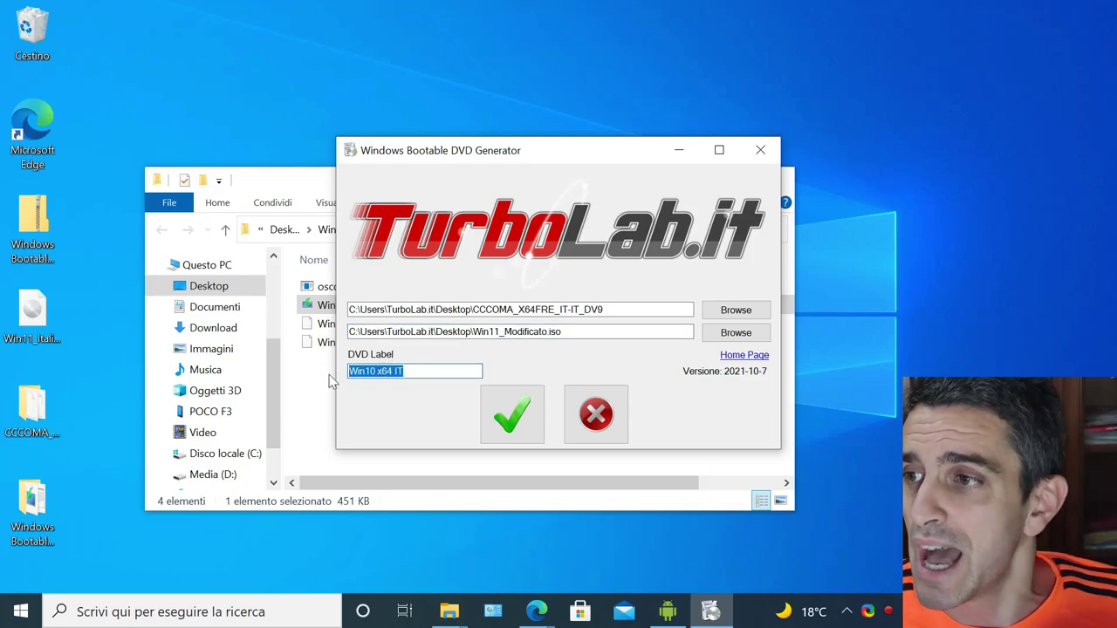
{"action": "type", "text": "W"}
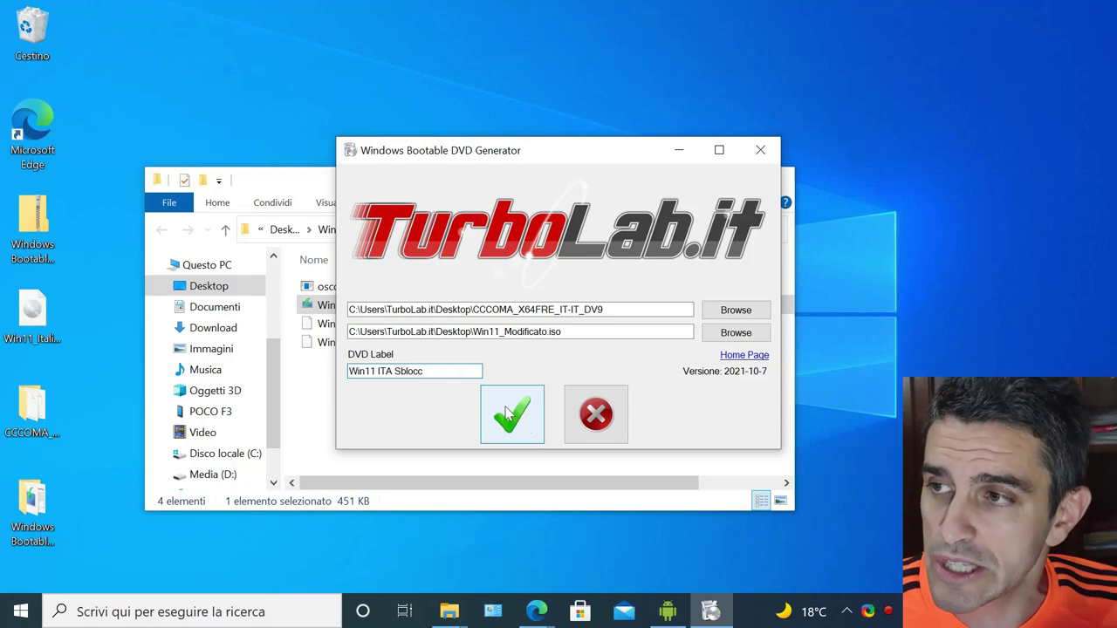
{"action": "left_click", "coordinate": [419, 486]}
{"action": "left_click", "coordinate": [701, 180]}
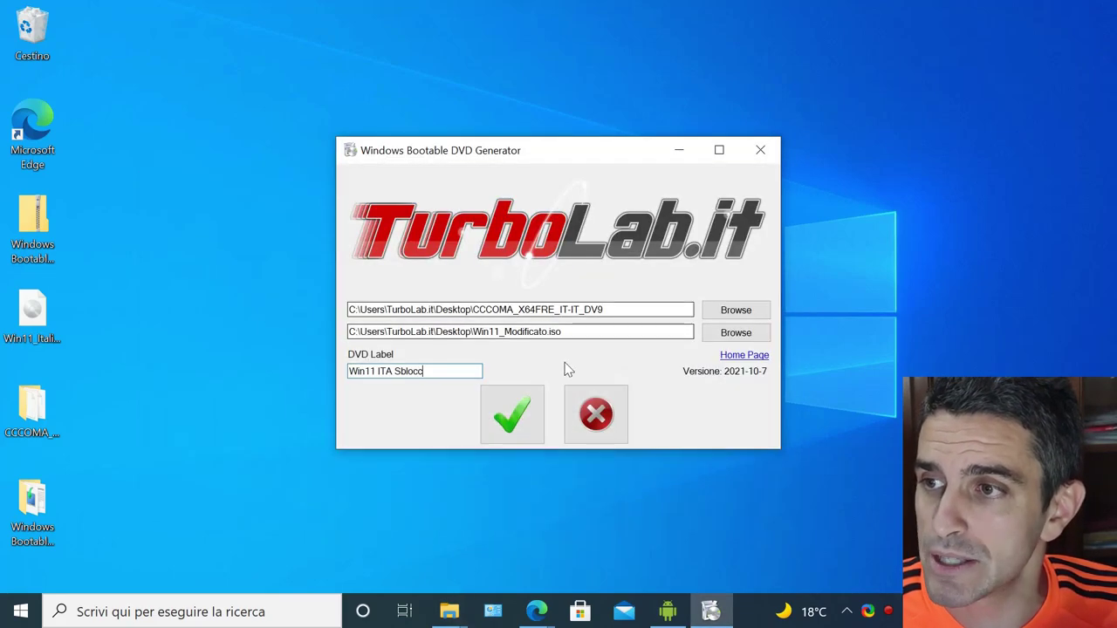
Generate the Win11_Modificato ISO, check its file on the desktop, and close the generator once writing finishes.
{"action": "left_click", "coordinate": [512, 417]}
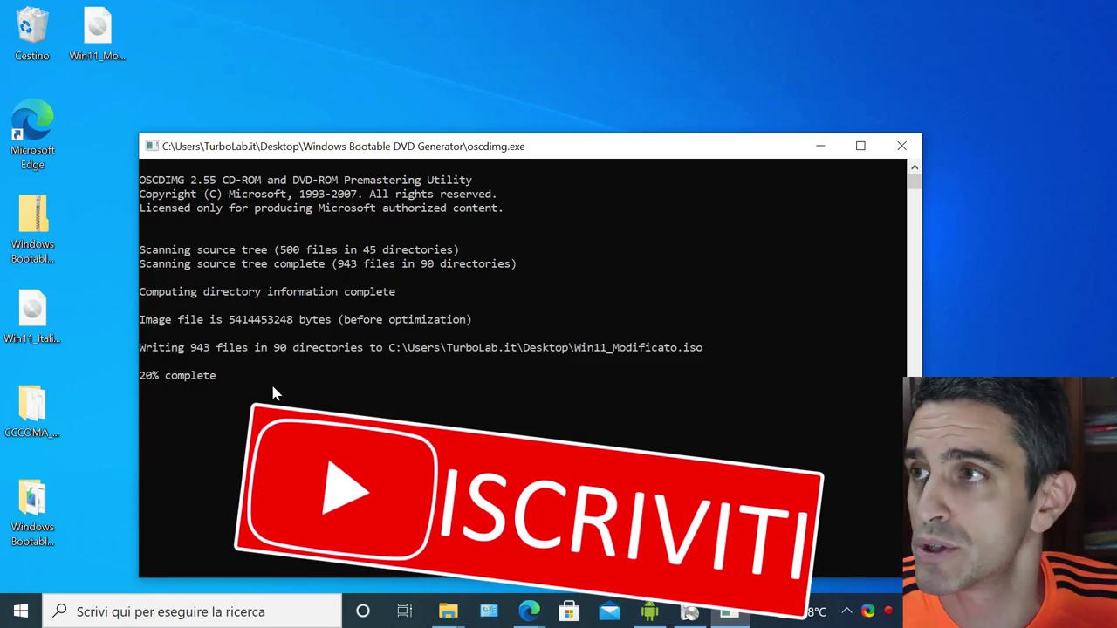
{"action": "left_click", "coordinate": [98, 34]}
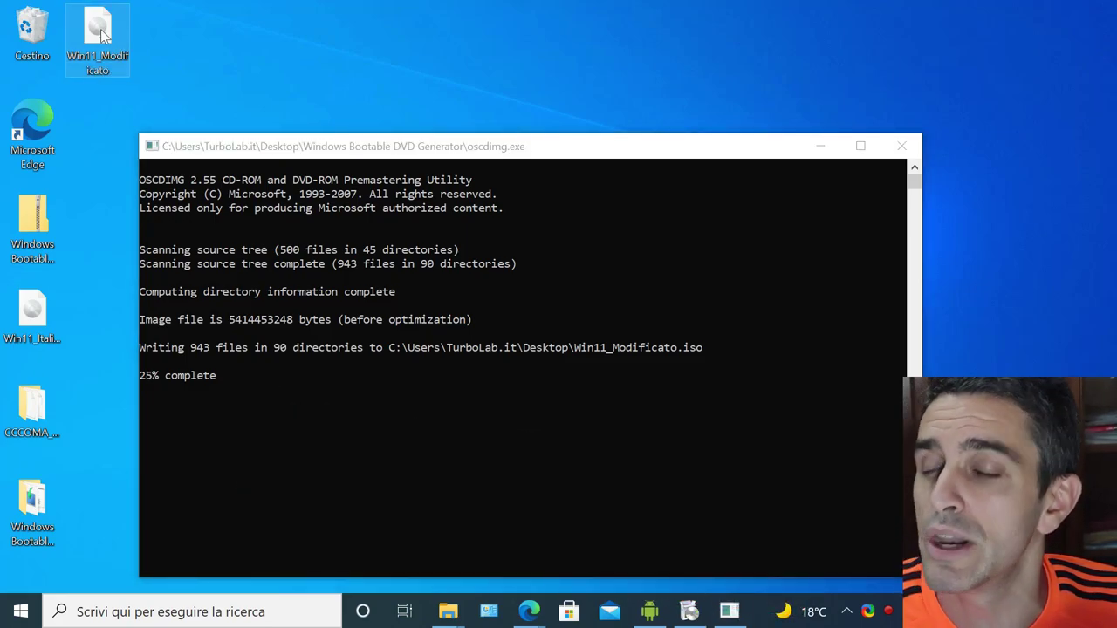
{"action": "mouse_move", "coordinate": [109, 56]}
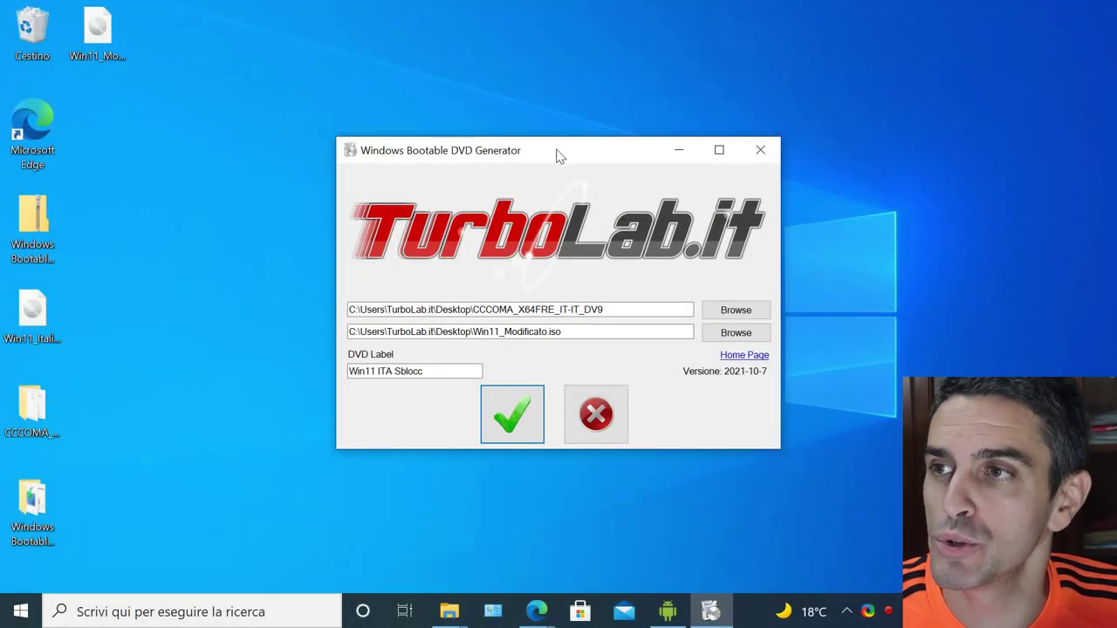
{"action": "left_click", "coordinate": [767, 157]}
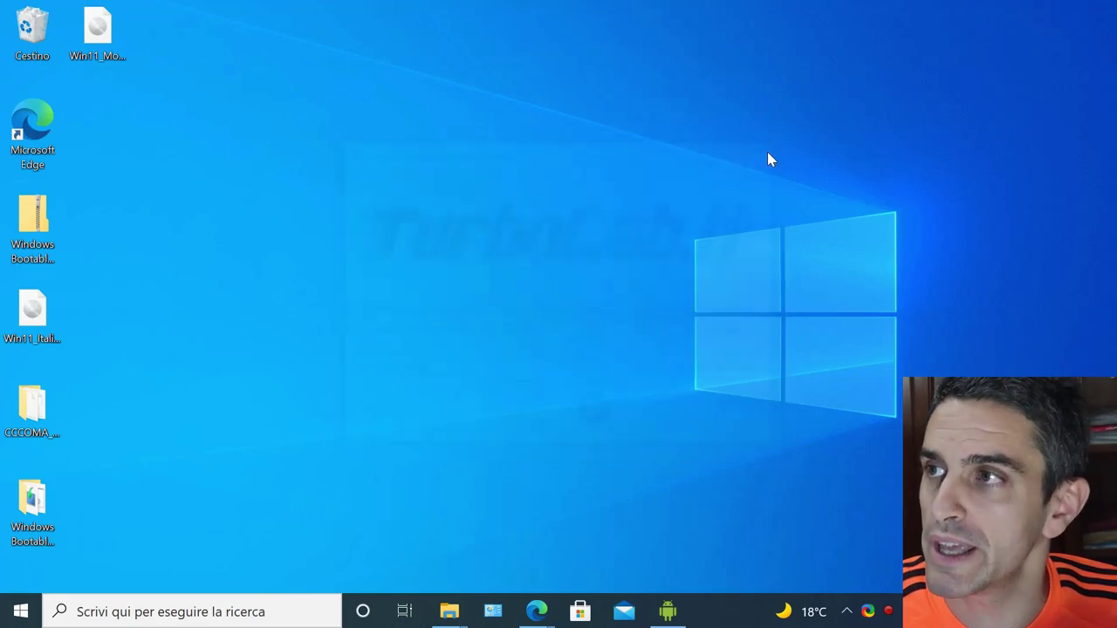
Move the Win11_Modificato ISO icon beside Microsoft Edge on the desktop and open the ISO in the Windows disc image burner.
{"action": "left_click", "coordinate": [98, 58]}
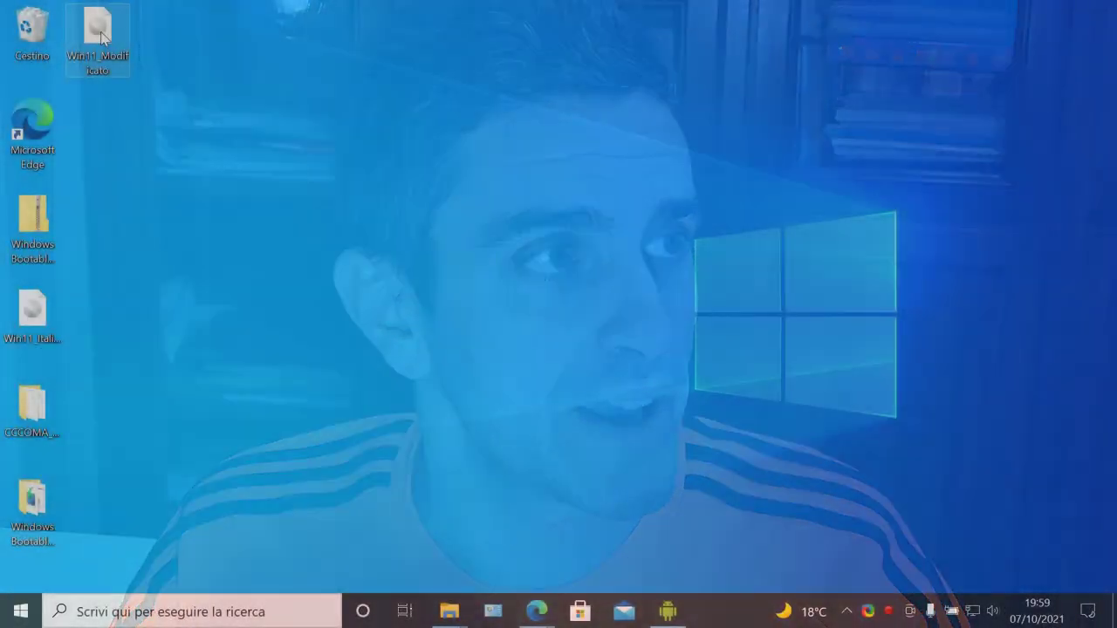
{"action": "left_click_drag", "start_coordinate": [102, 37], "coordinate": [139, 131]}
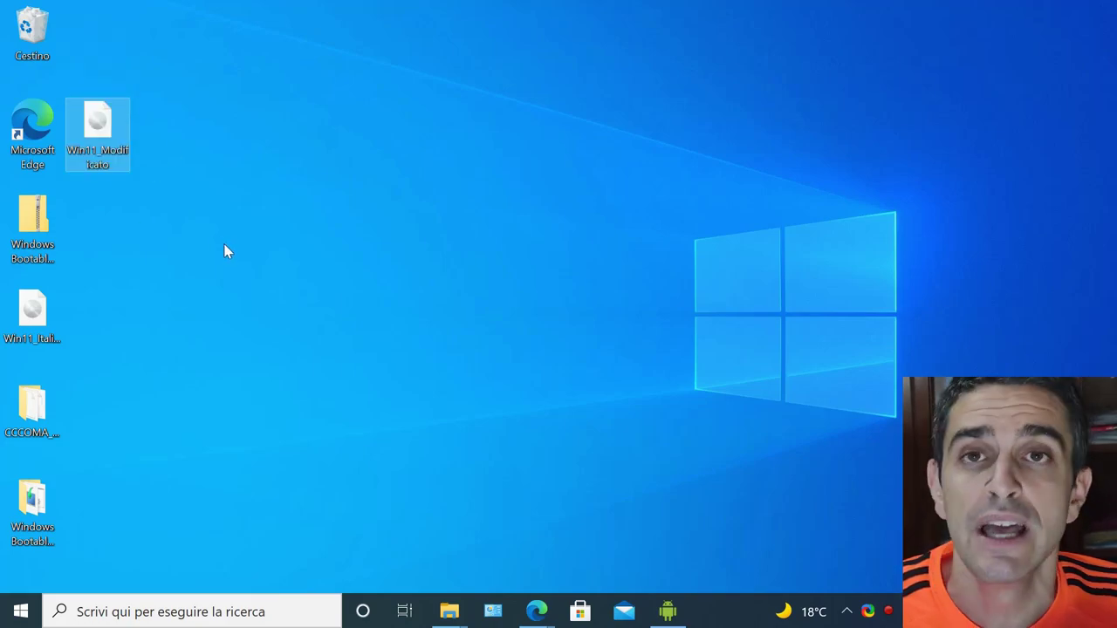
{"action": "right_click", "coordinate": [103, 125]}
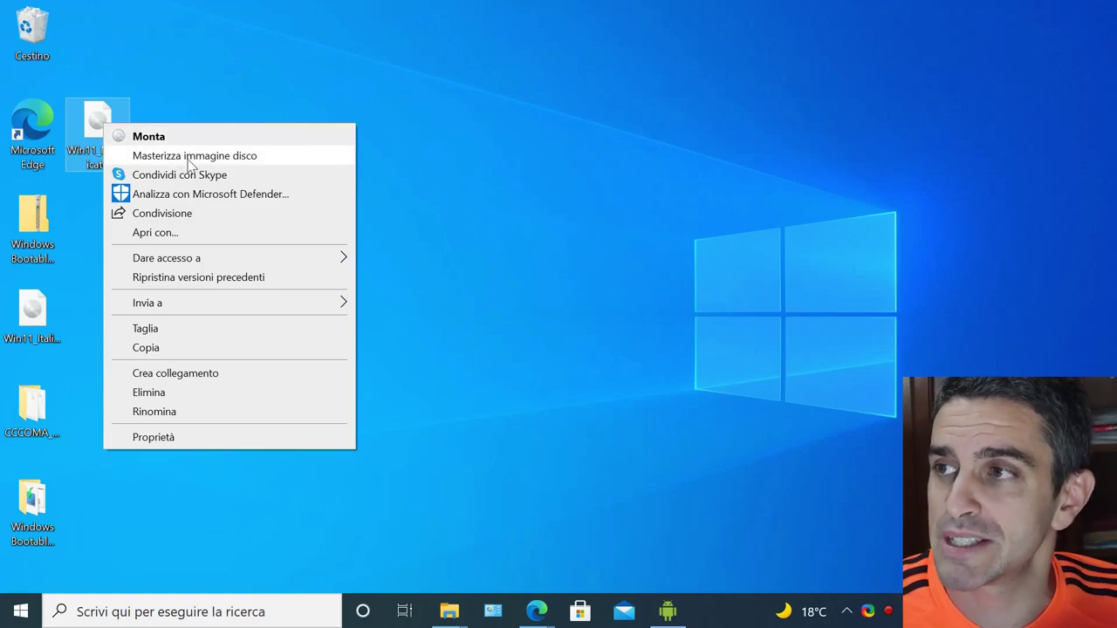
{"action": "left_click", "coordinate": [237, 157]}
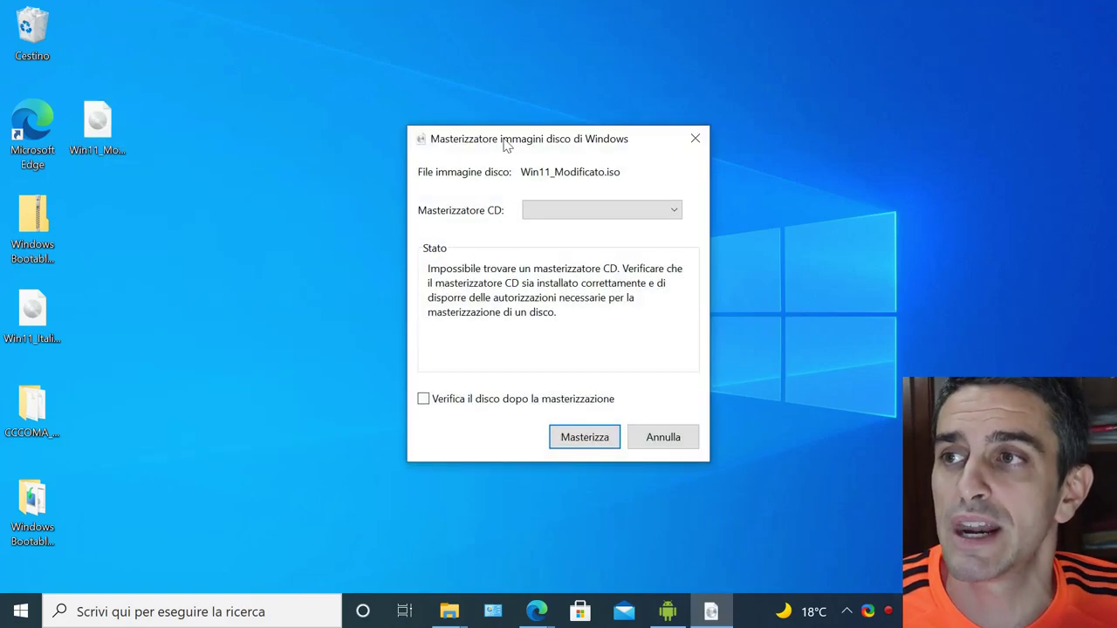
{"action": "left_click_drag", "start_coordinate": [506, 142], "coordinate": [254, 144]}
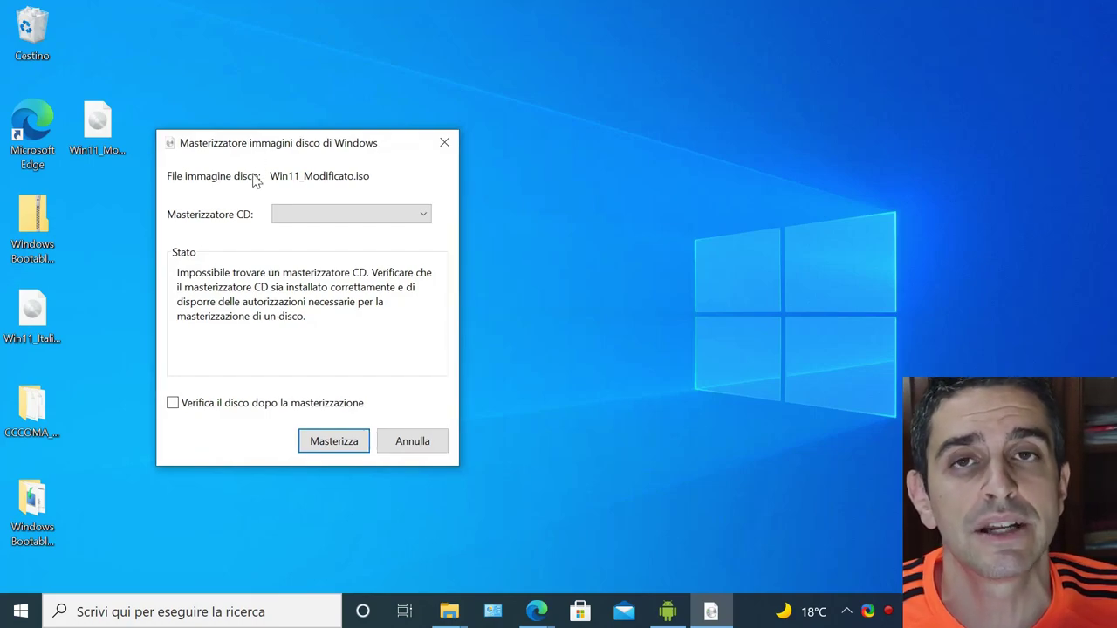